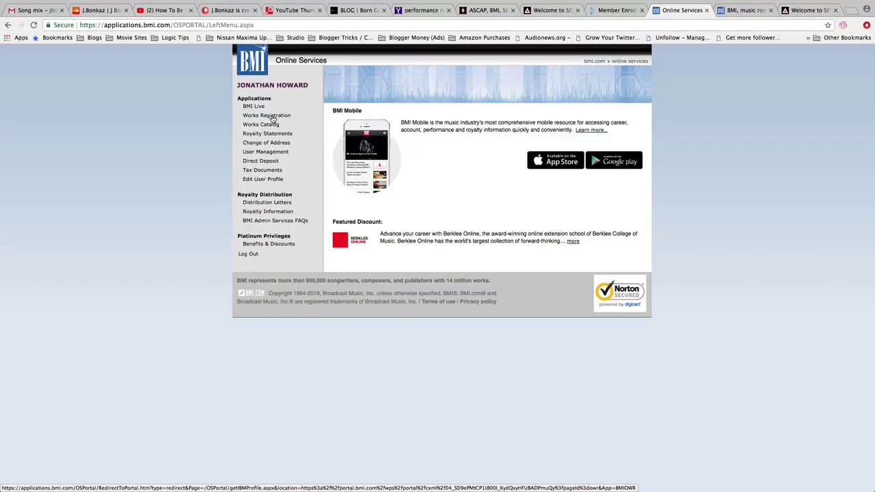
Start a new work registration in Works Registration, with the type of work set to All Other Genres
left_click(271, 116)
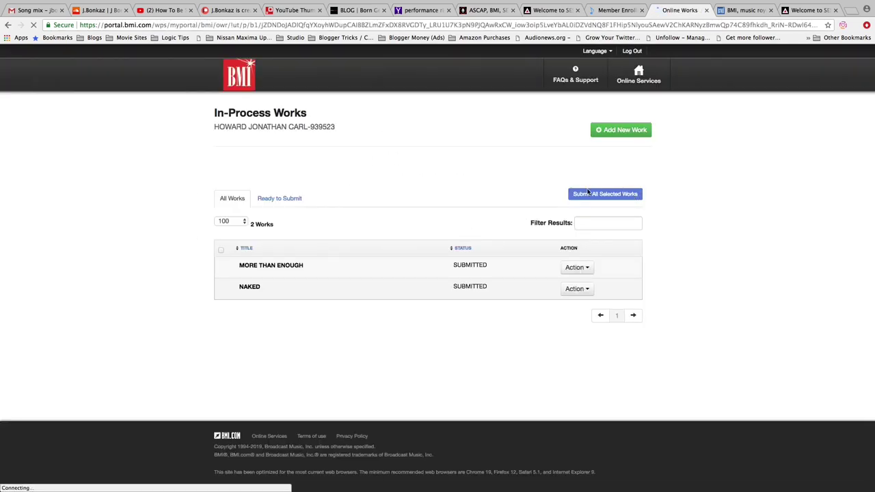
left_click(614, 131)
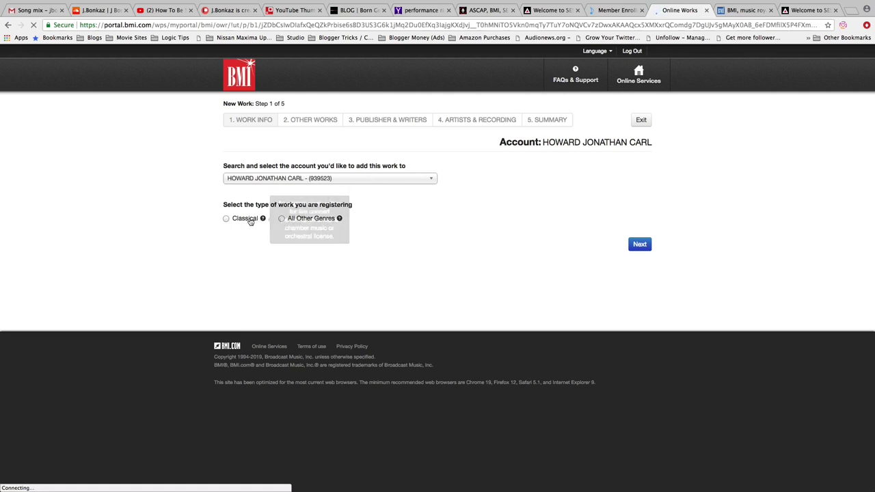
left_click(287, 221)
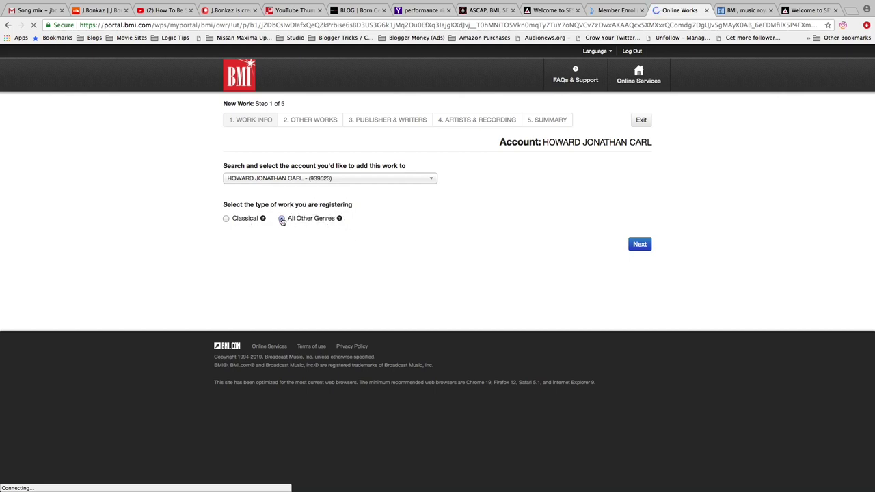
left_click(640, 244)
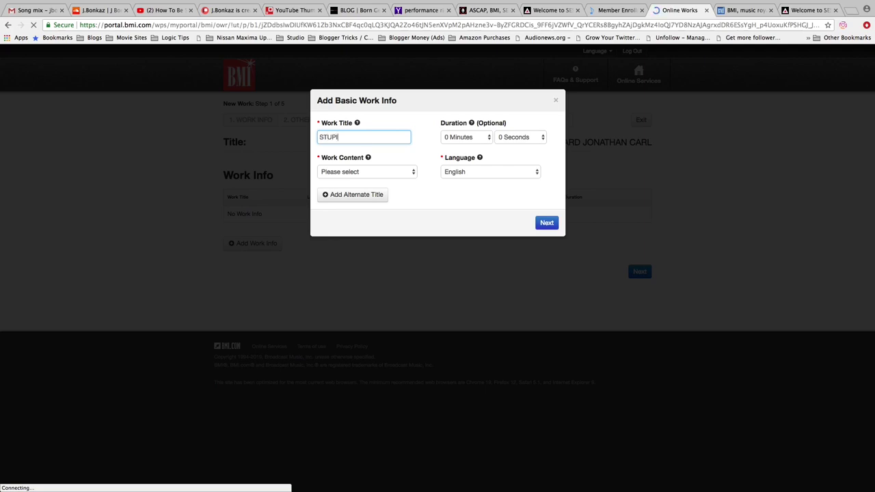
Fill in the basic work info with the title STUPID and the work content Music and Lyrics, and submit it
left_click(410, 174)
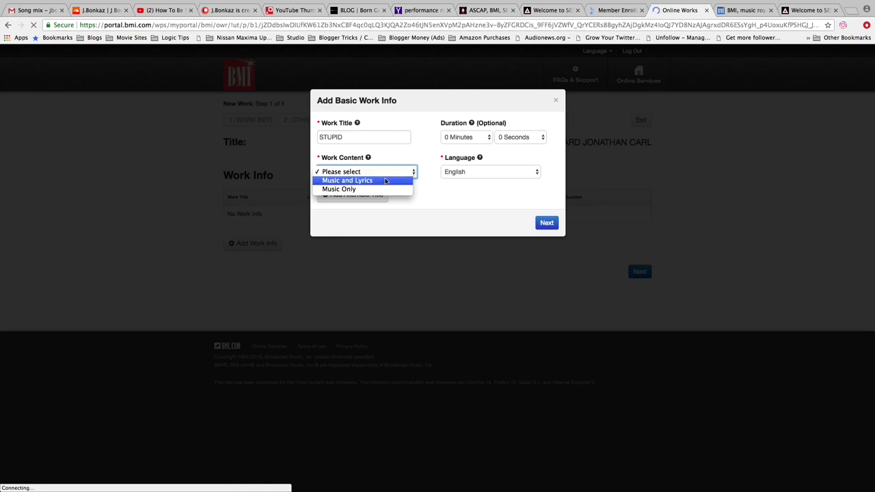
left_click(385, 180)
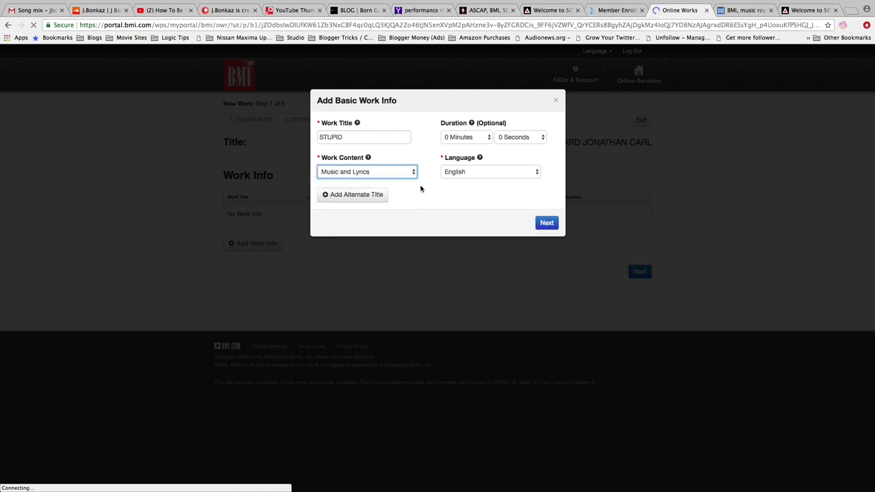
left_click(407, 174)
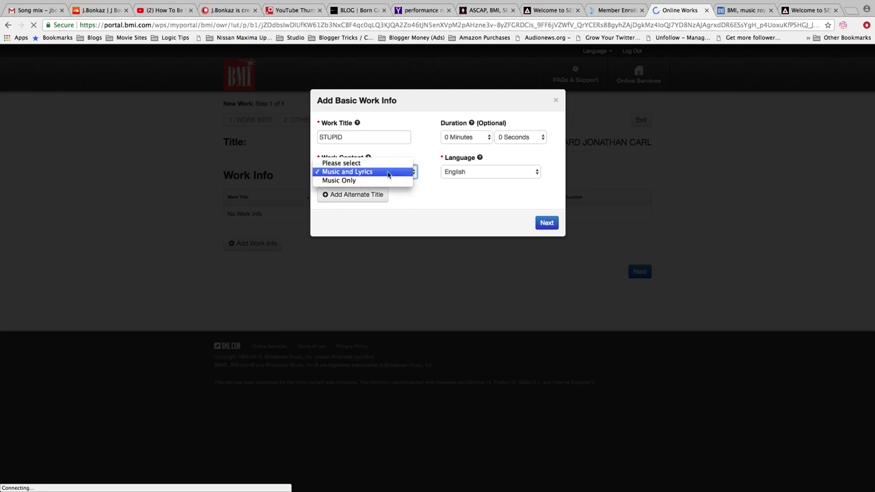
left_click(422, 154)
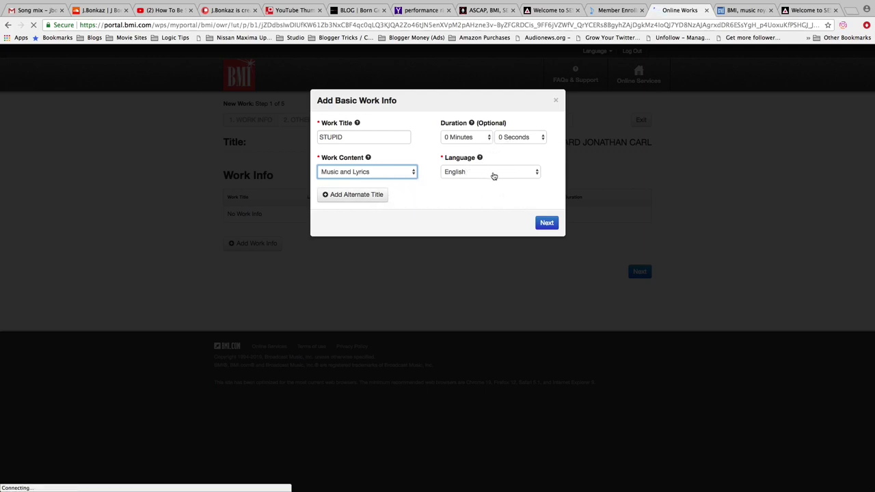
left_click(548, 225)
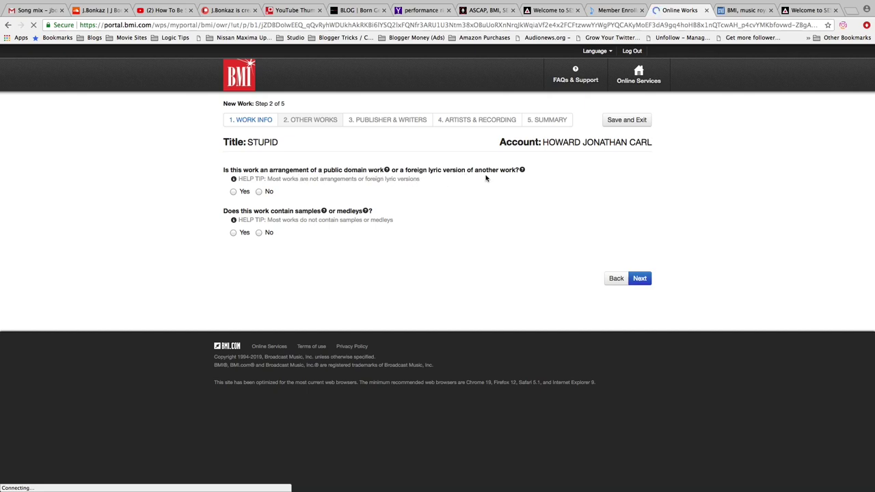
Answer No to the arrangement and samples questions, and Yes to whether the work has publishers
left_click(260, 193)
left_click(260, 233)
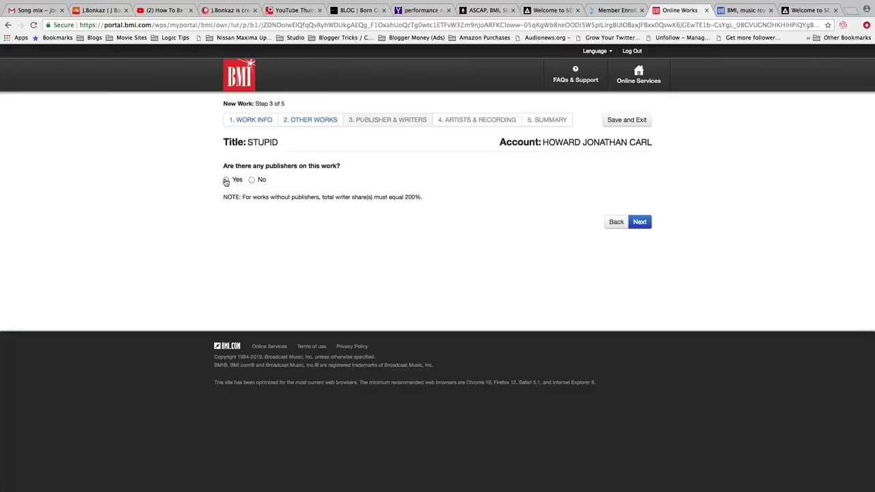
left_click(640, 221)
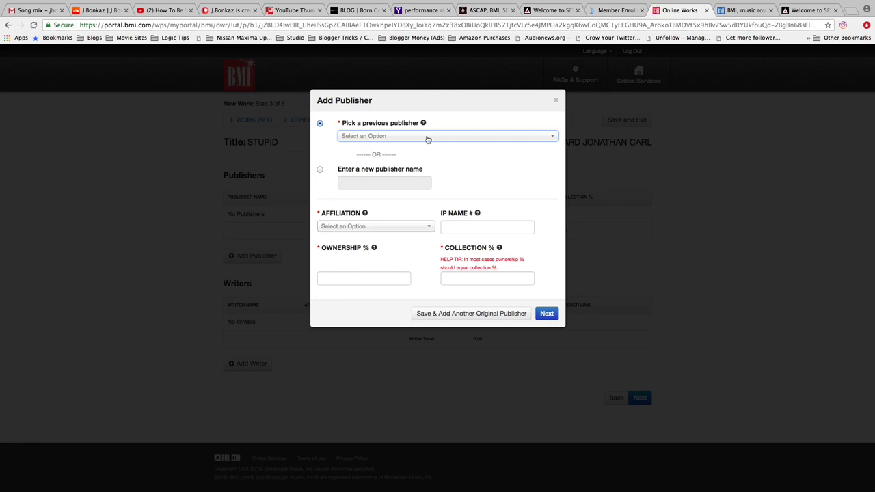
Choose the ASCAP-affiliated previous publisher listed directly after FIFTY CENT MUSIC as the work's publisher
left_click(320, 171)
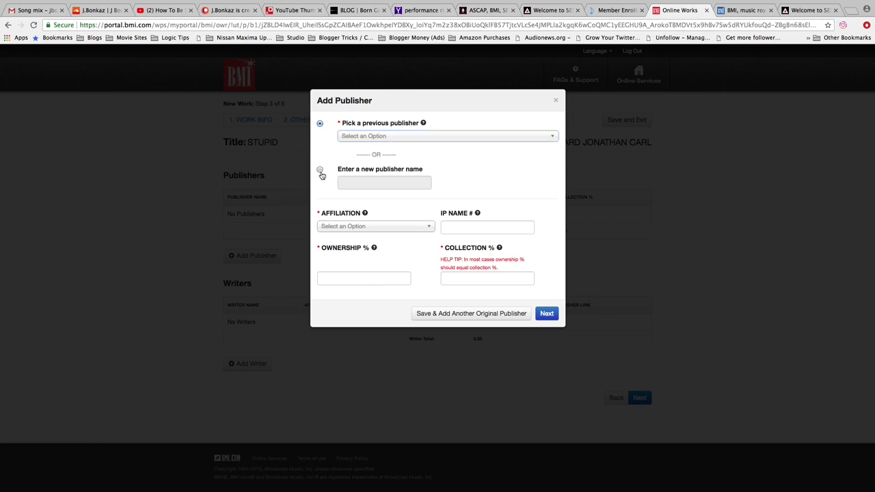
left_click(319, 124)
left_click(428, 138)
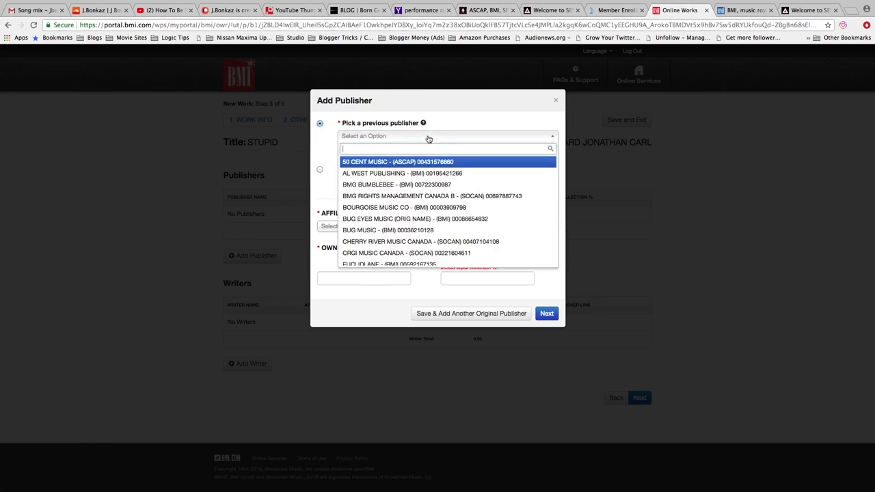
scroll(443, 191, "down", 2)
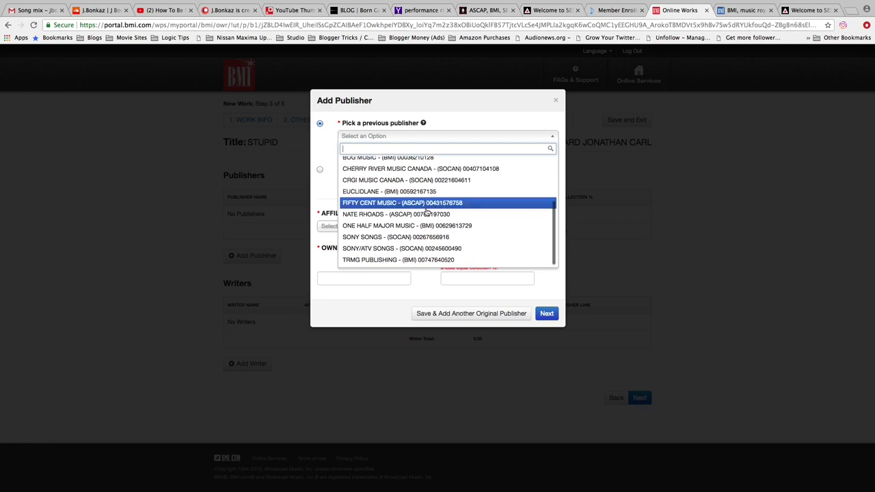
left_click(424, 216)
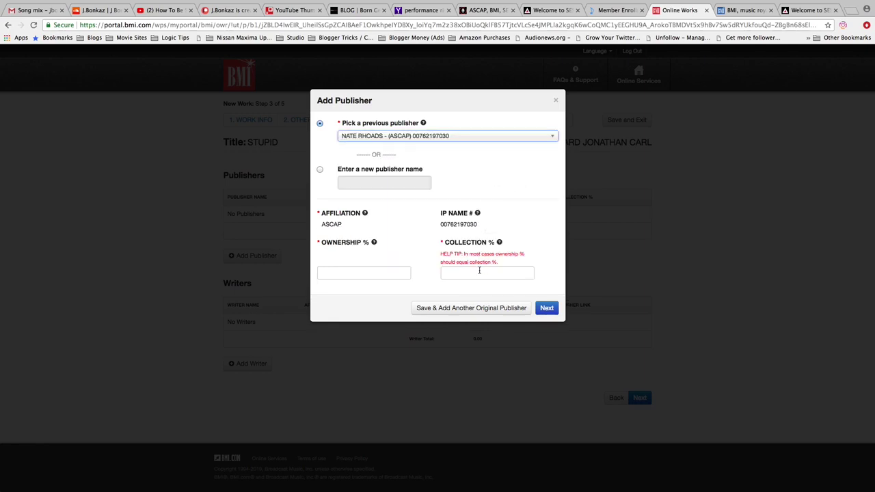
Set the publisher's ownership and collection percentages to 45 each and submit the publisher
left_click(360, 275)
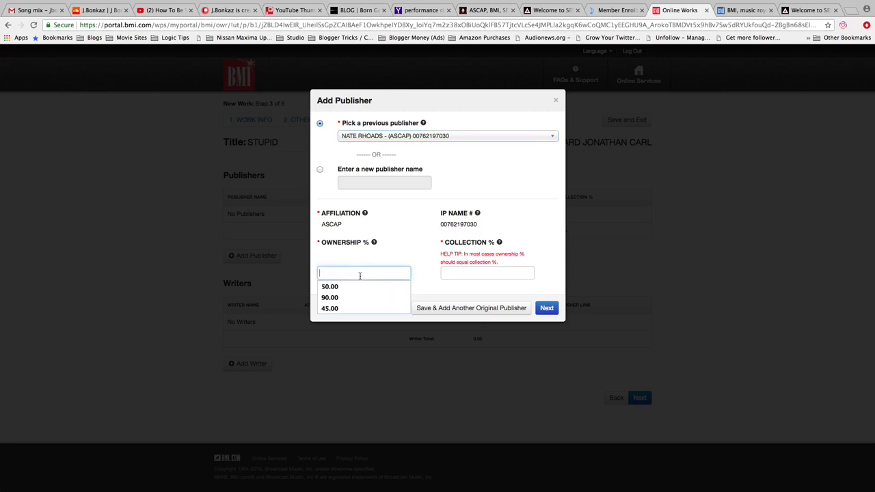
left_click(396, 244)
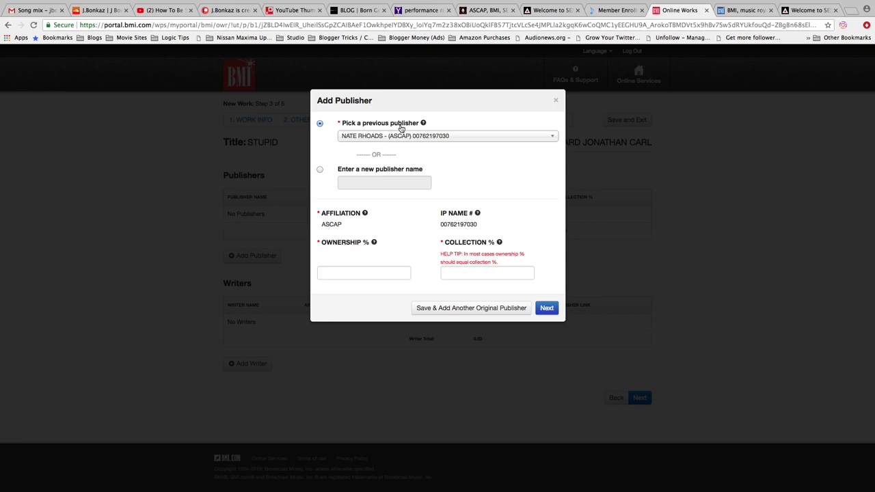
left_click(364, 273)
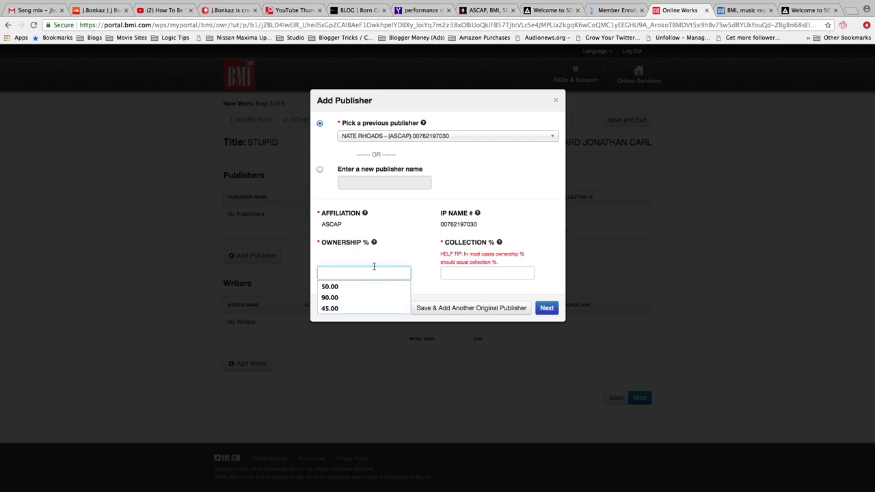
left_click(455, 275)
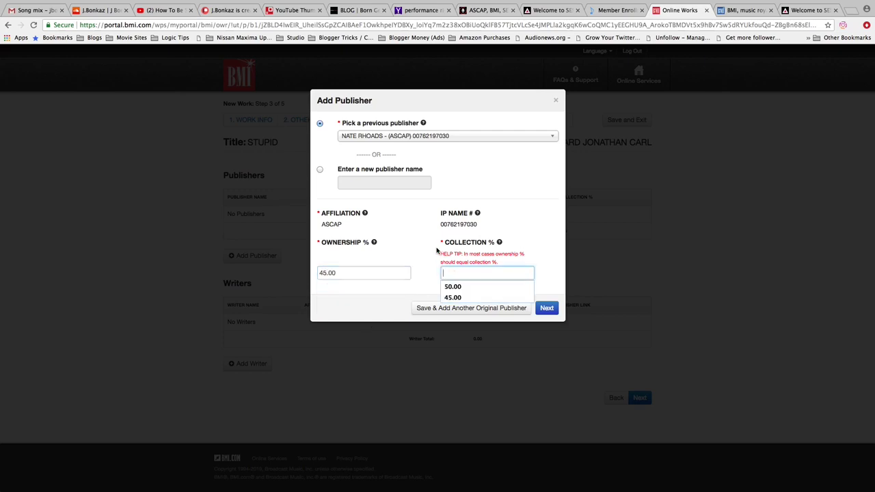
left_click(466, 275)
type("45")
left_click(431, 264)
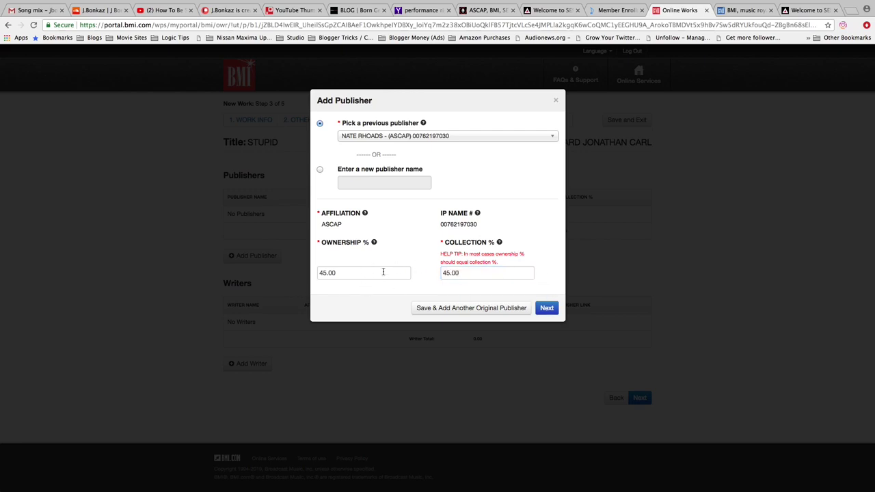
left_click(547, 308)
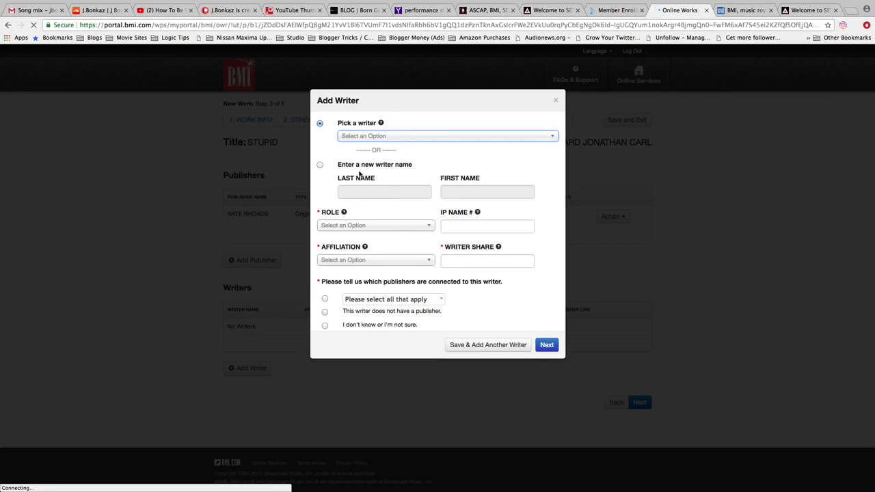
Set the new writer's role to Author
left_click(413, 227)
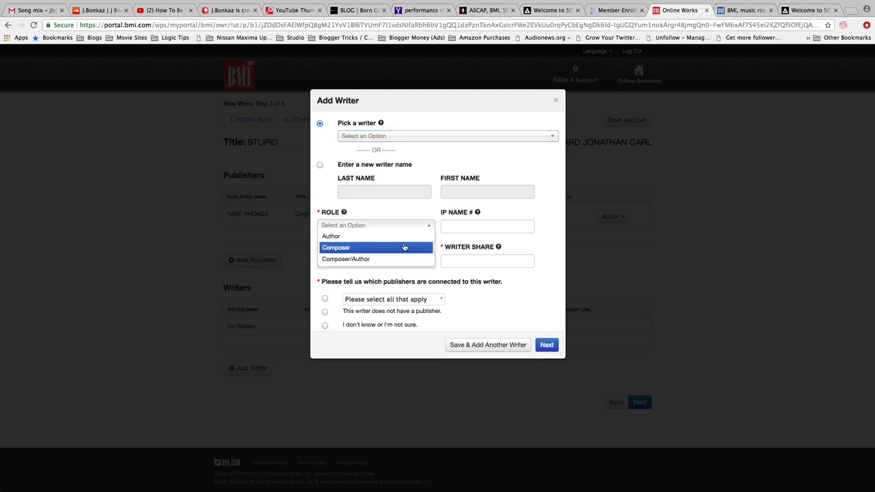
left_click(399, 236)
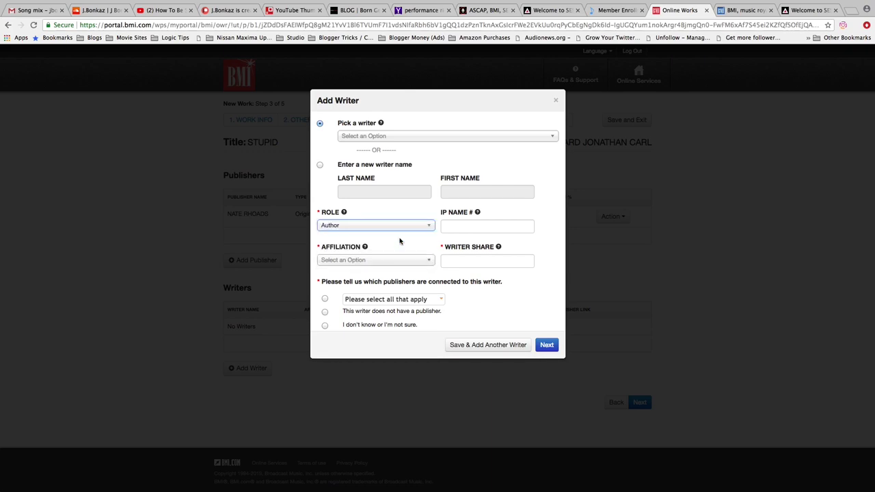
left_click(388, 227)
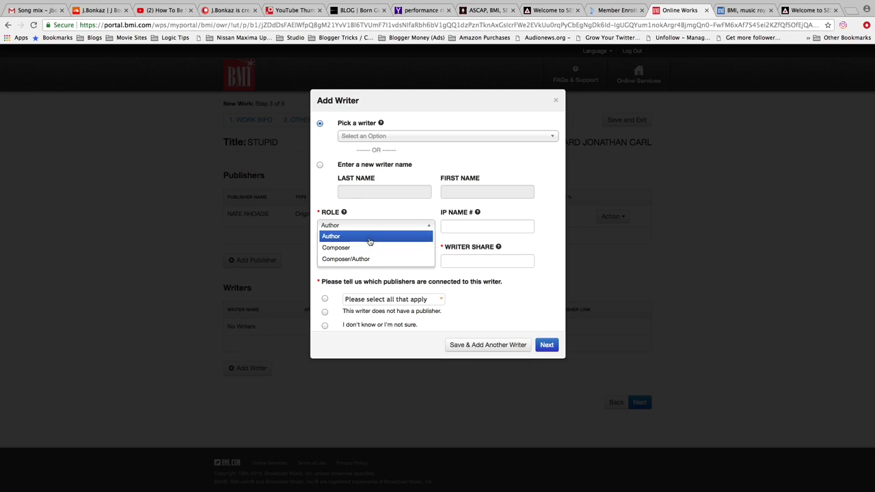
left_click(369, 241)
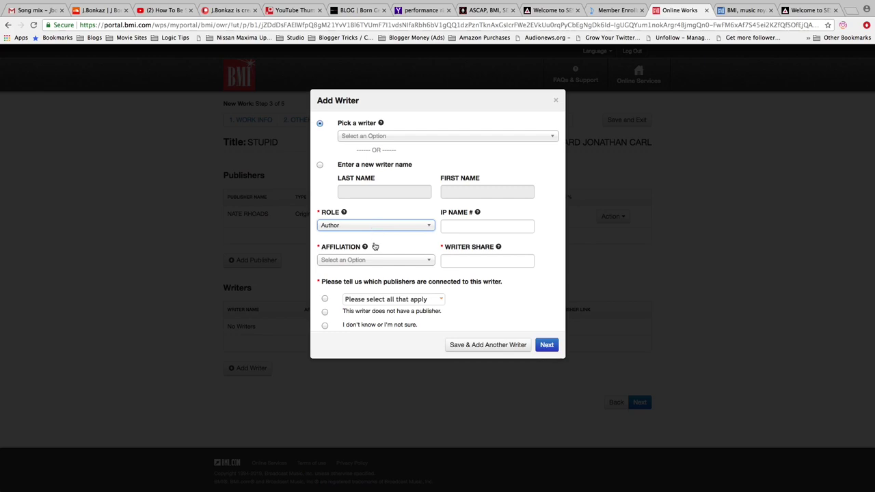
Pick the BMI-affiliated writer from the list of existing writers
left_click(402, 135)
scroll(400, 231, "down", 5)
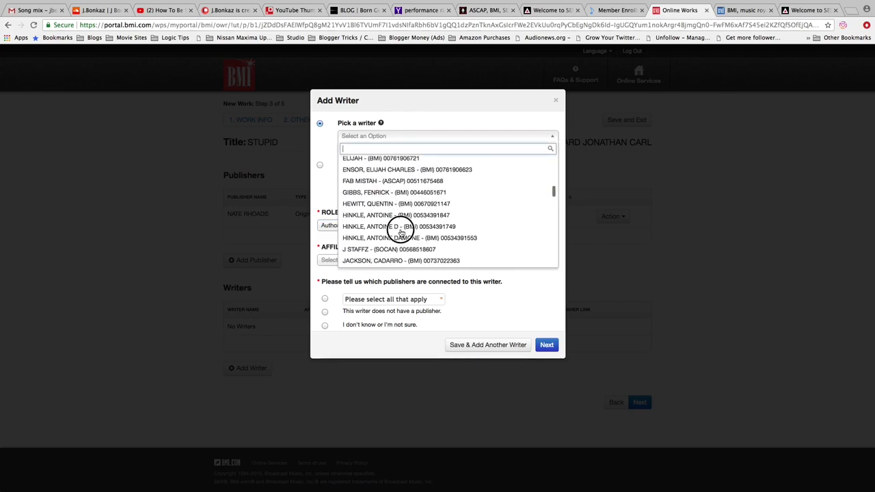
scroll(401, 233, "down", 10)
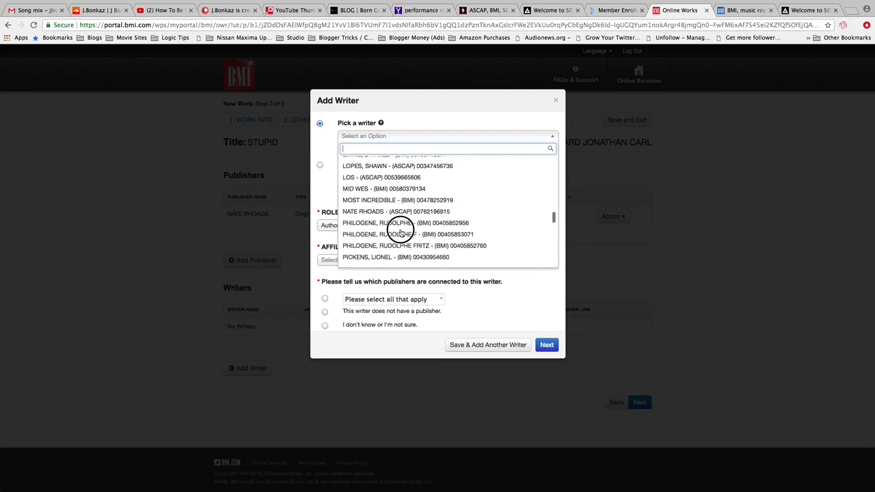
scroll(400, 233, "down", 3)
scroll(401, 232, "down", 1)
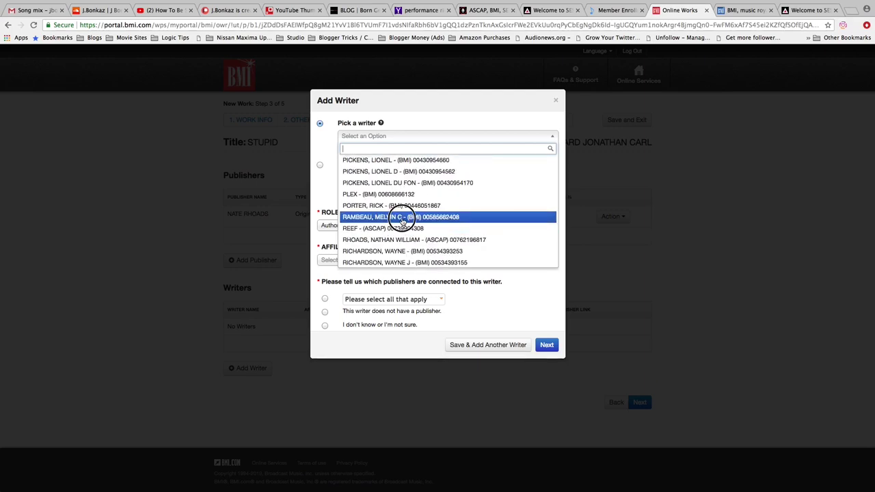
left_click(402, 219)
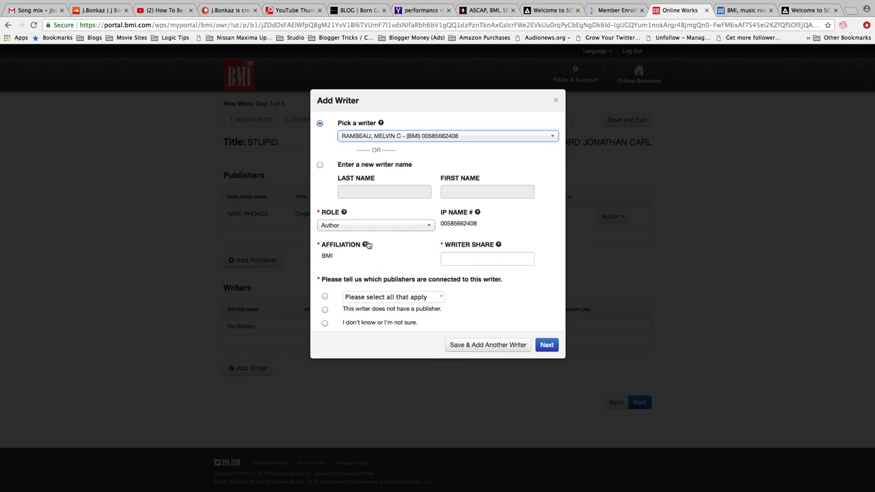
Set the writer share to 80
left_click(474, 261)
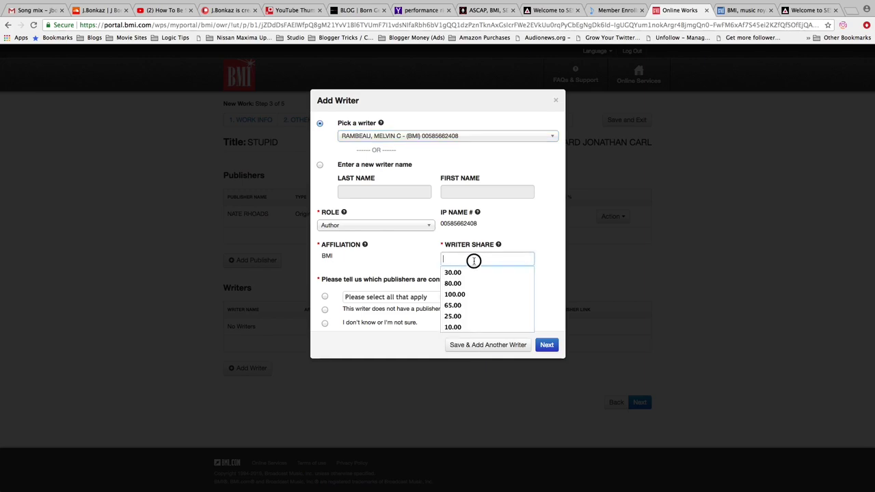
left_click(508, 253)
type("80")
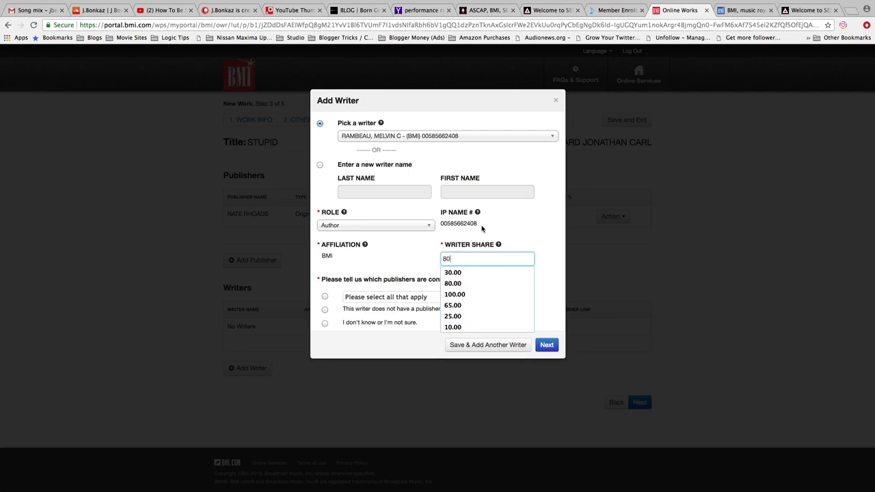
left_click(532, 229)
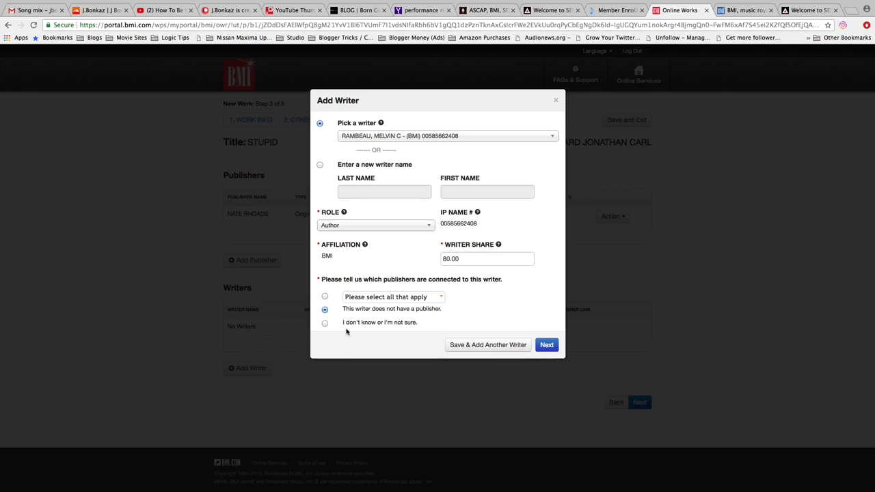
left_click(325, 297)
left_click(391, 296)
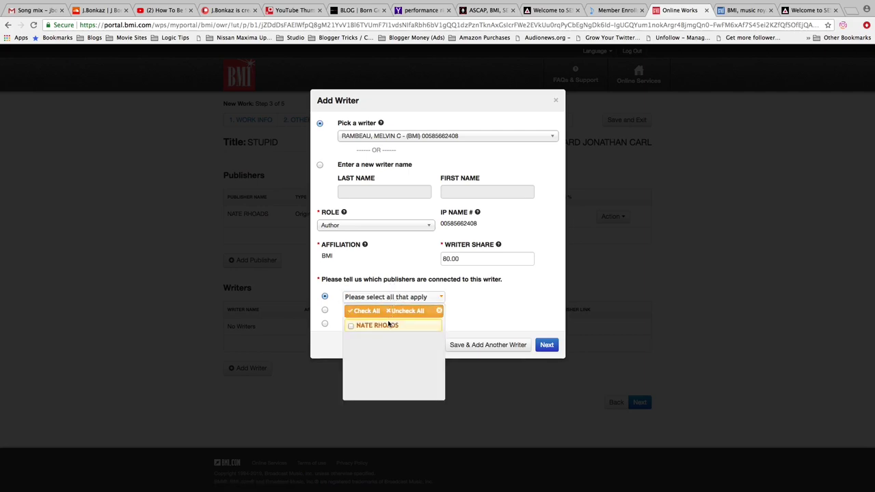
left_click(467, 297)
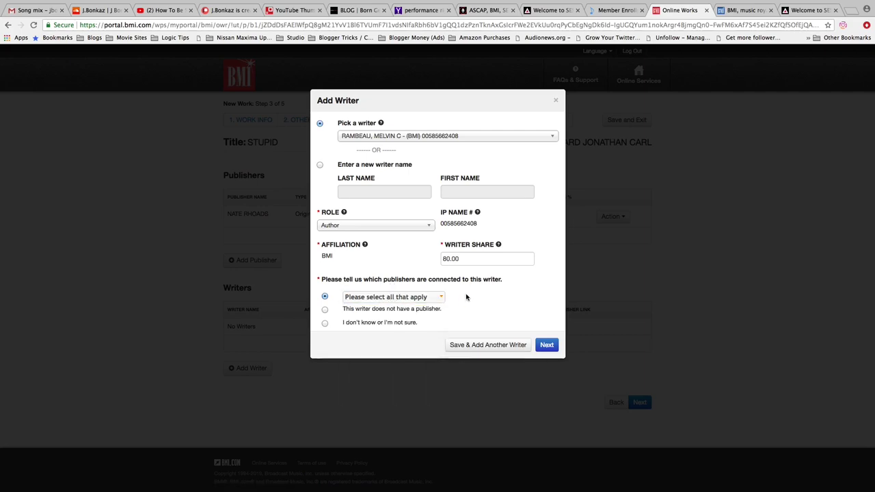
Mark the writer as not having a publisher, save the entry and begin adding another writer
left_click(326, 310)
left_click(512, 347)
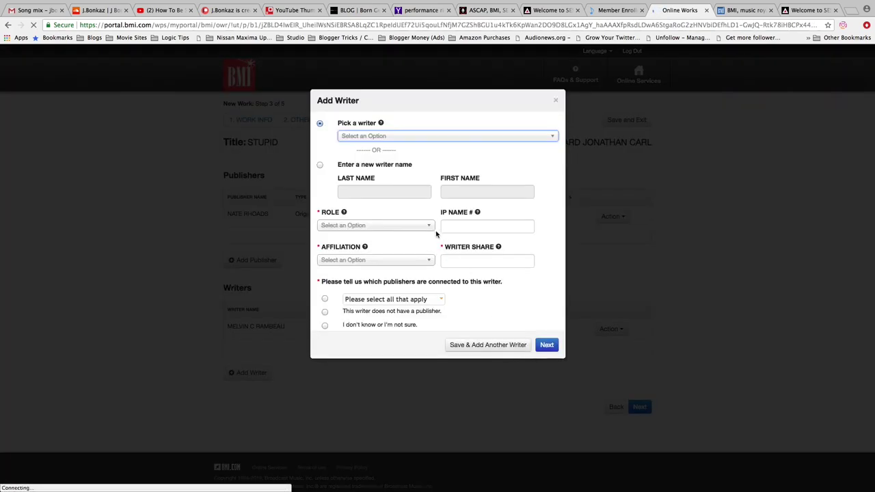
Pick the ASCAP-affiliated co-writer linked to the listed publisher from the existing writers
left_click(419, 137)
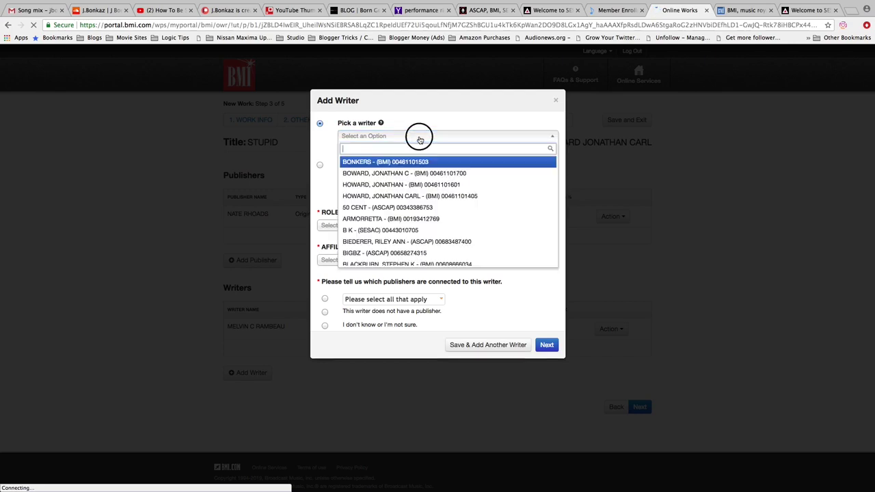
scroll(413, 195, "down", 3)
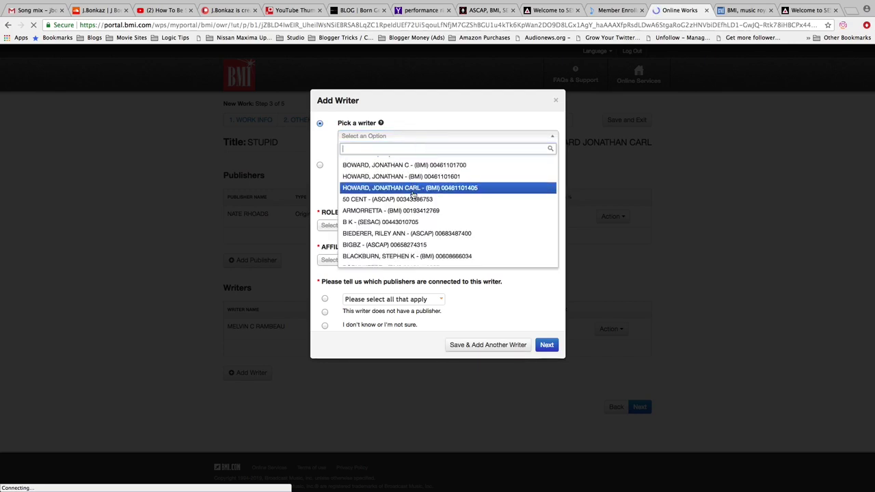
scroll(413, 195, "down", 10)
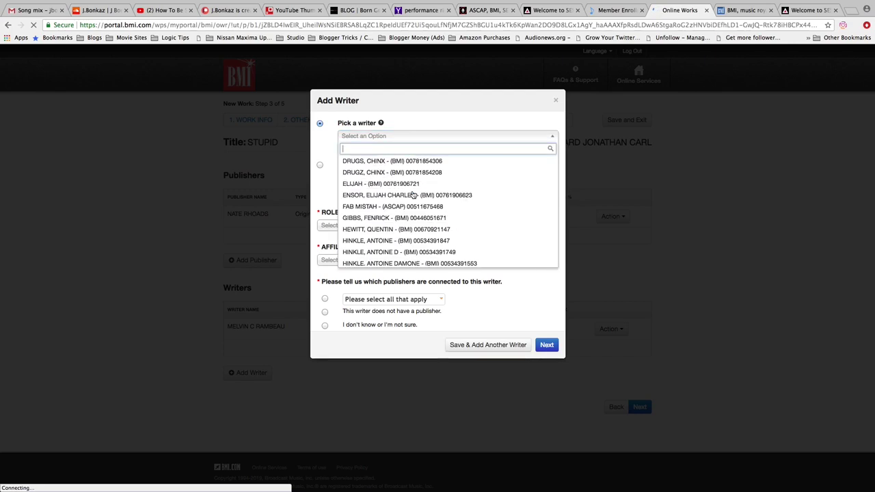
scroll(413, 195, "down", 10)
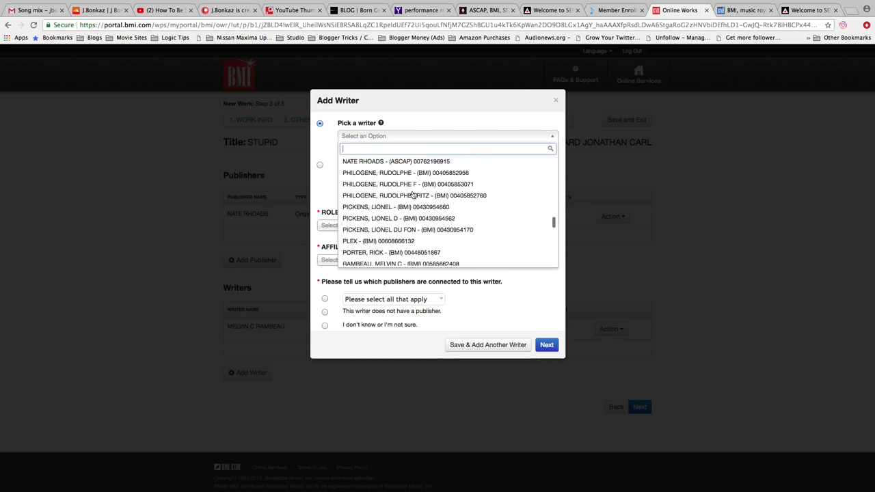
scroll(413, 195, "up", 1)
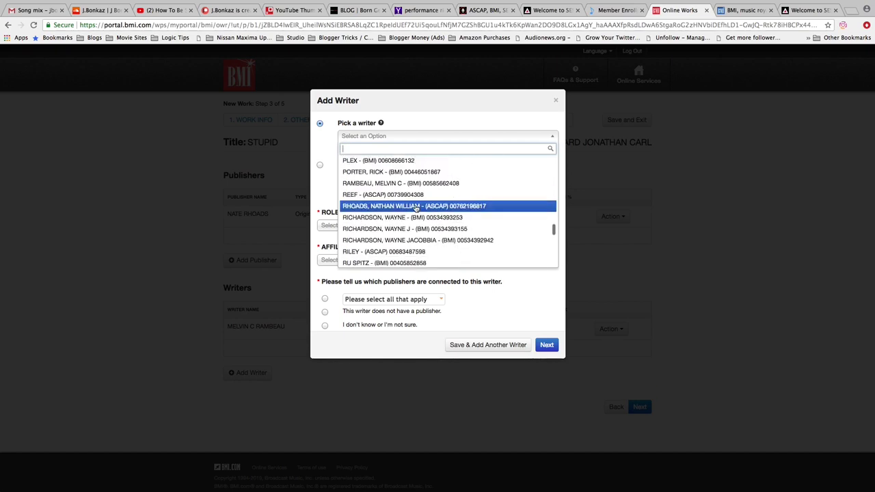
left_click(415, 203)
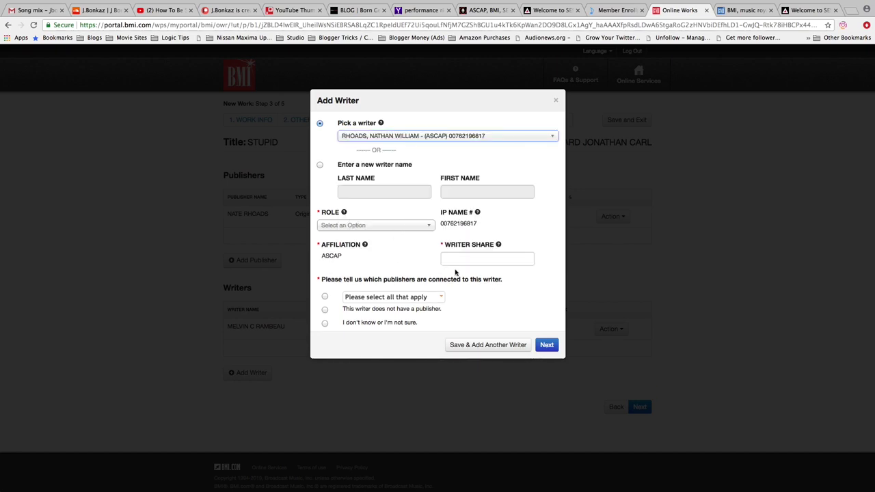
Set the ASCAP writer's role to Composer and the writer share to 45
left_click(376, 226)
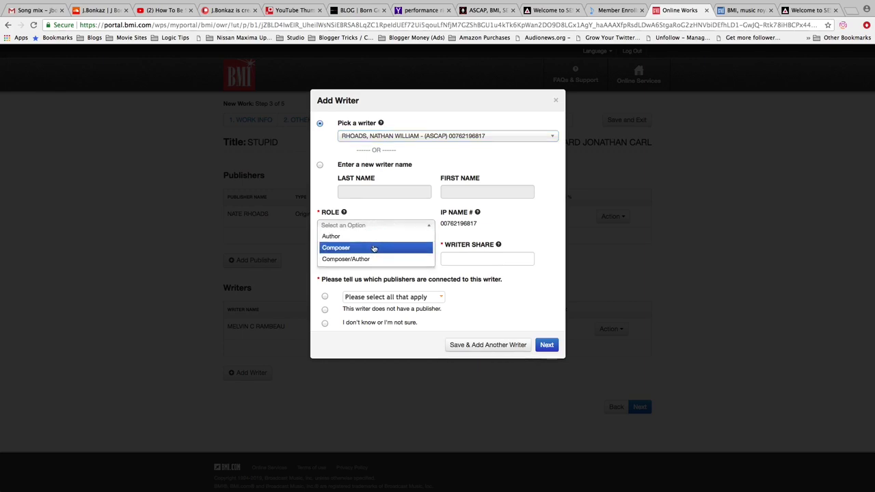
left_click(345, 249)
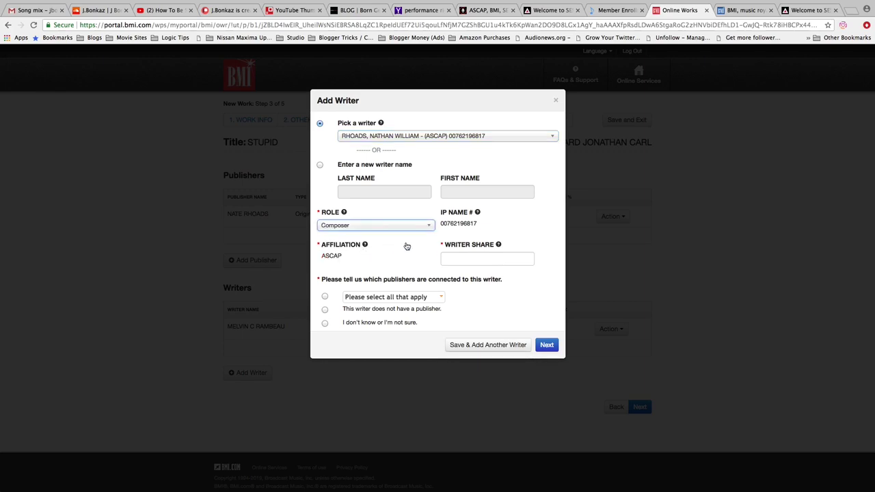
left_click(465, 259)
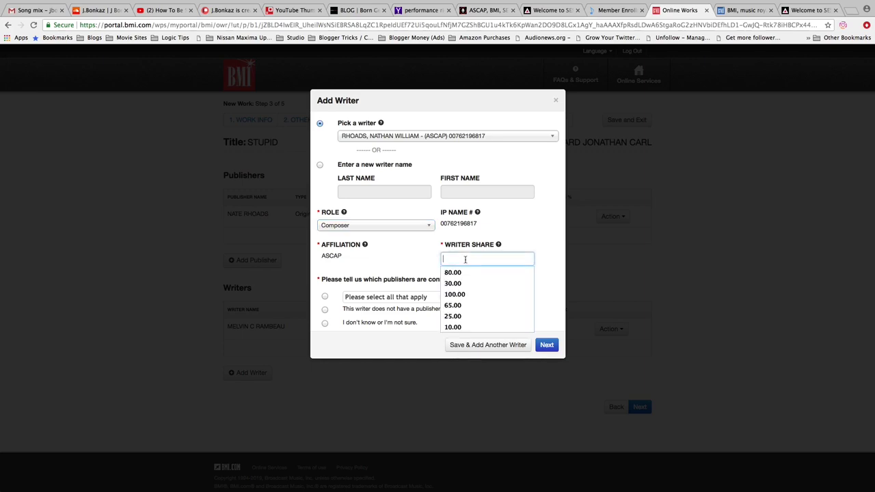
left_click(525, 243)
left_click(486, 256)
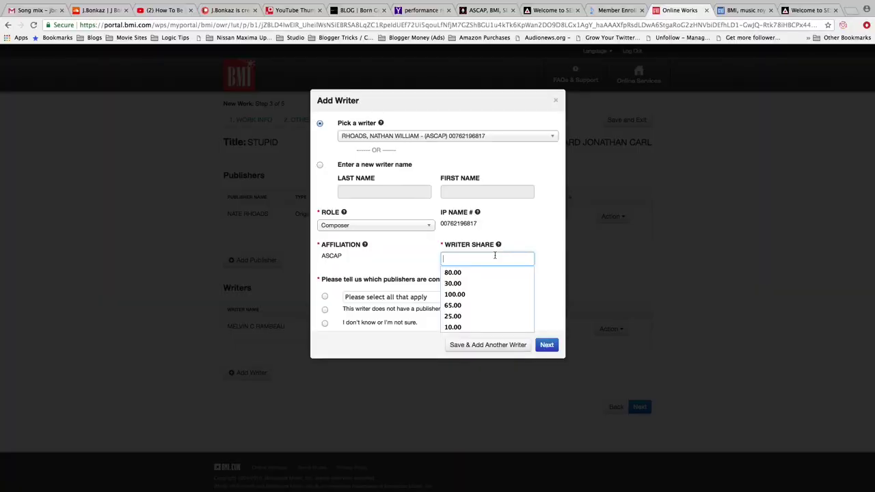
type("45")
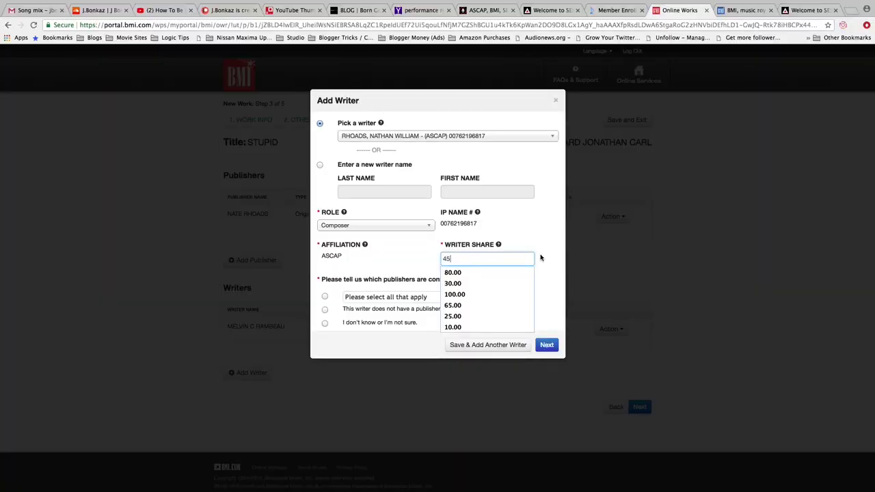
left_click(533, 236)
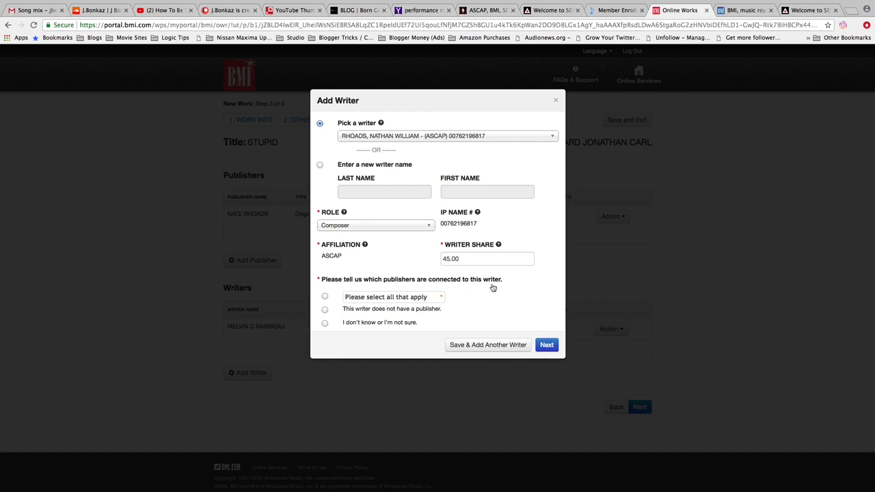
Connect the ASCAP writer to the publisher already on the work, then save the entry and begin adding another writer
left_click(325, 297)
left_click(370, 297)
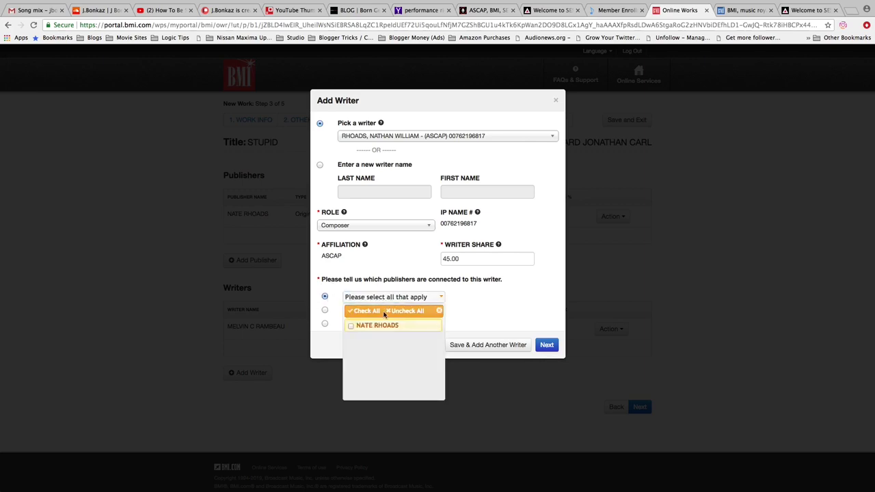
left_click(351, 326)
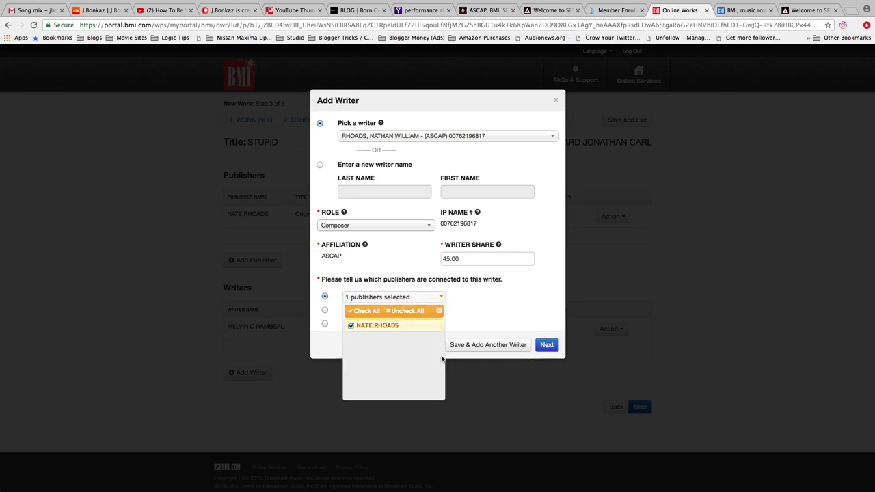
left_click(485, 311)
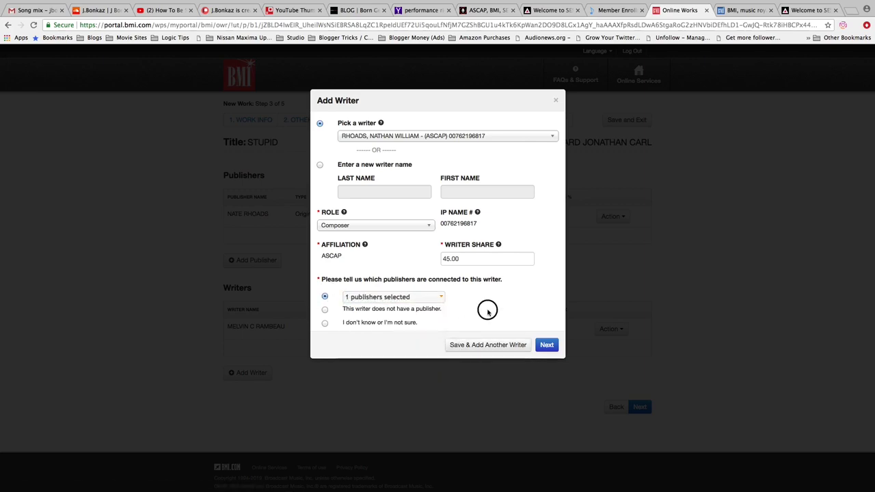
left_click(514, 345)
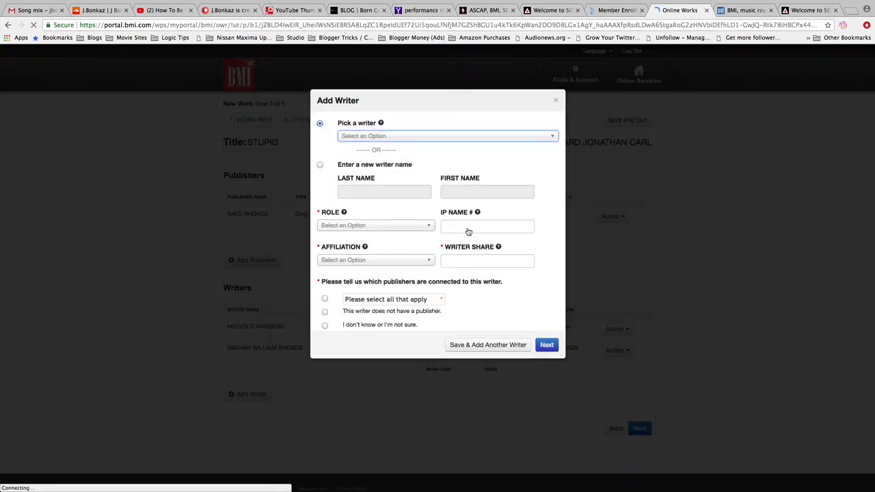
Pick the account holder's full-name BMI entry as the third writer, with the role Composer/Author
left_click(387, 135)
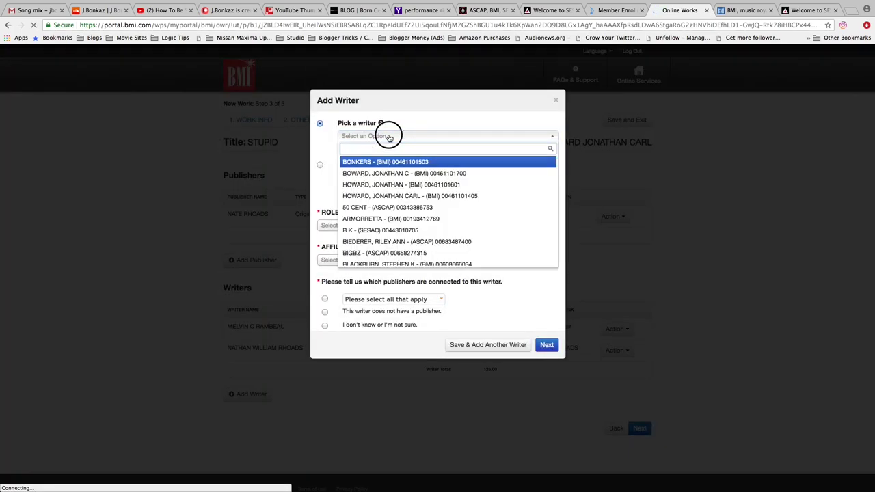
left_click(394, 197)
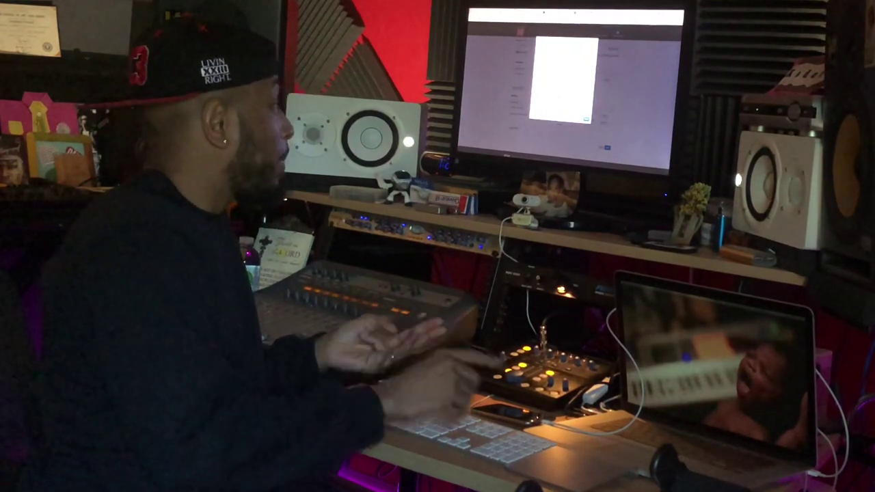
left_click(552, 89)
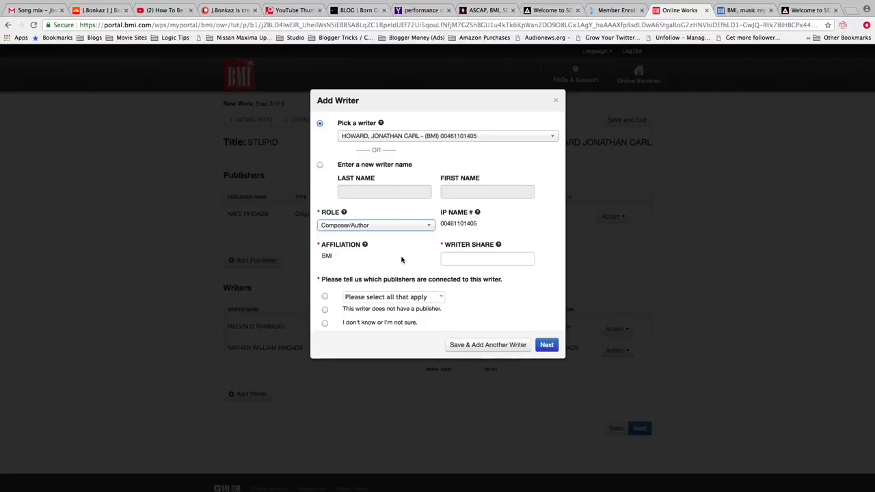
Set the third writer's share to 30
left_click(479, 255)
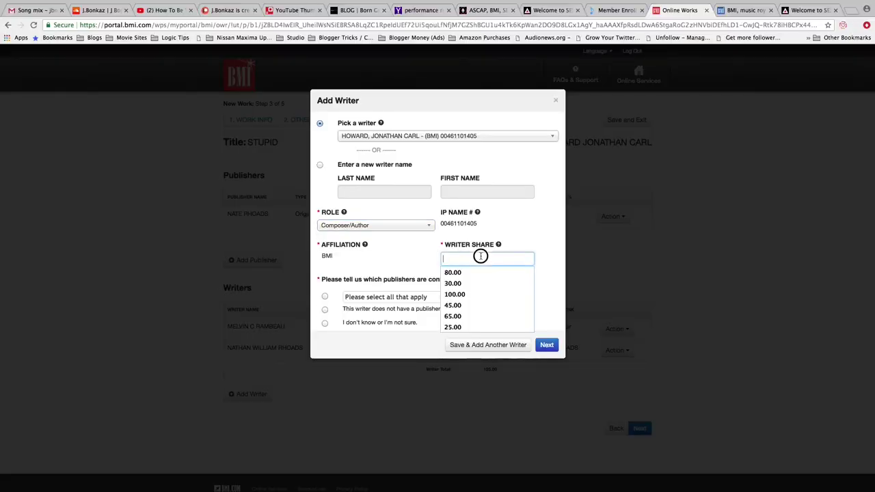
left_click(413, 253)
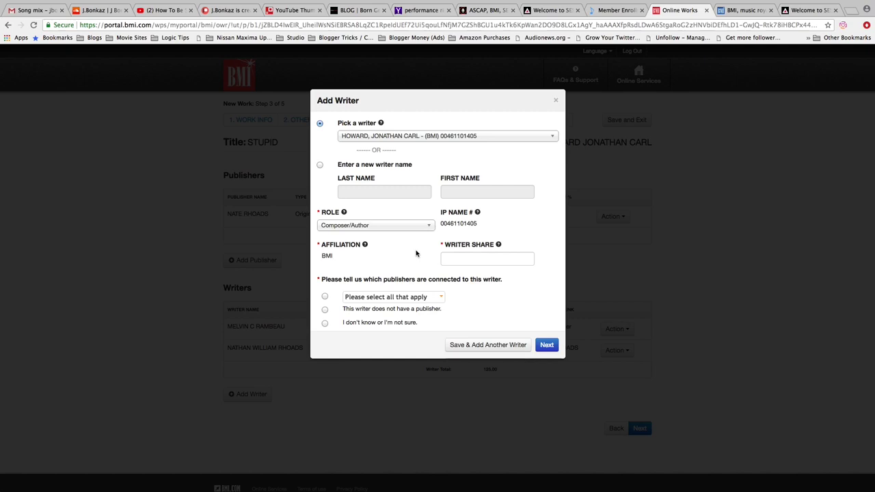
left_click(470, 260)
left_click(469, 273)
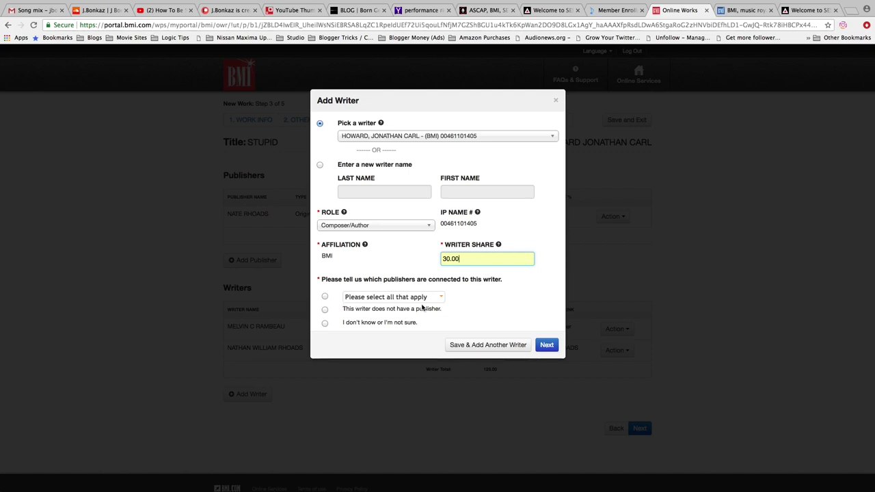
Mark the third writer as not having a publisher and finish adding writers
left_click(329, 313)
left_click(326, 310)
left_click(544, 346)
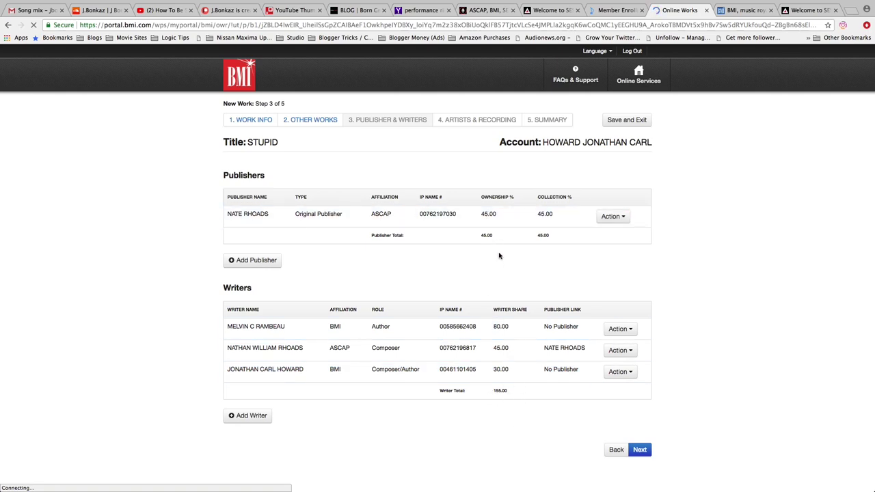
Continue to the artists and recording stage, answering Yes for artists and recordings and No for Film, TV, Theater, or Music Library use
left_click(641, 450)
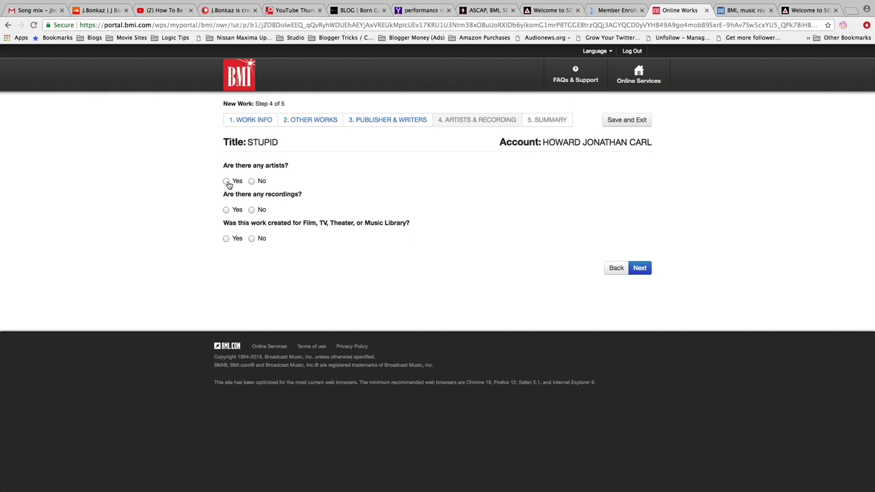
left_click(226, 182)
left_click(226, 211)
left_click(252, 238)
left_click(640, 268)
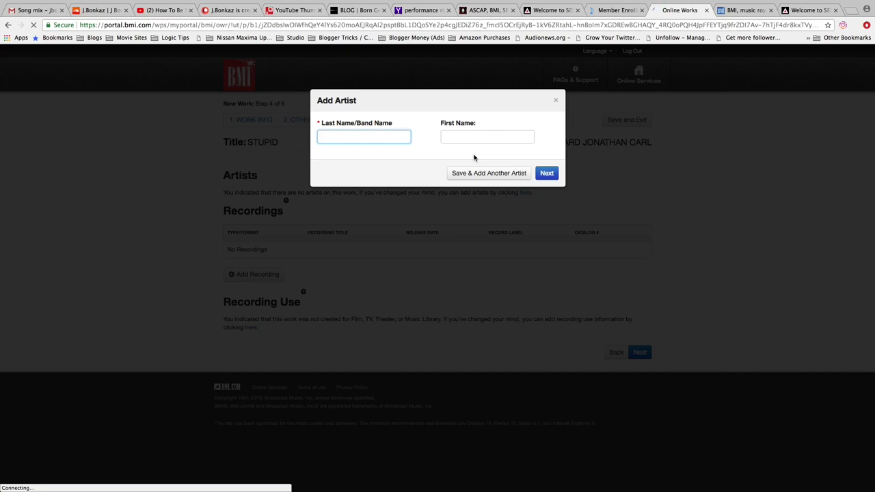
Add the performing artist by entering the stage name as the last name/band name, and continue to the recording details
type("DII")
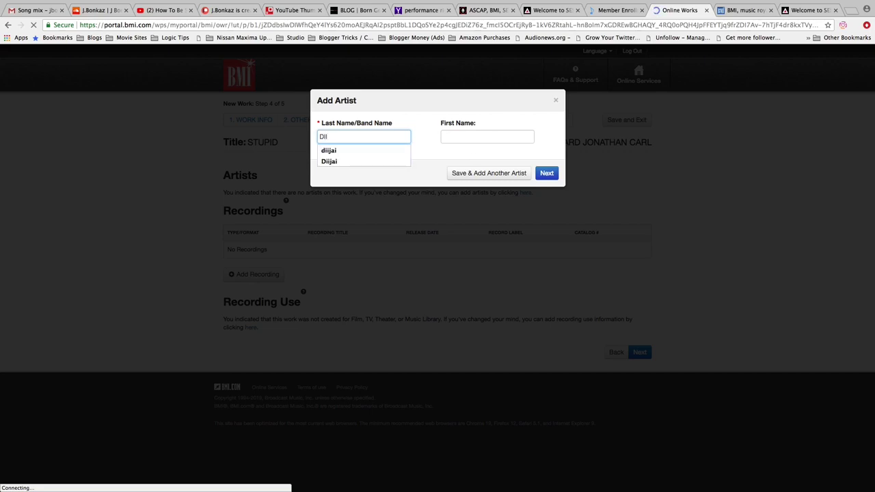
type("JAI")
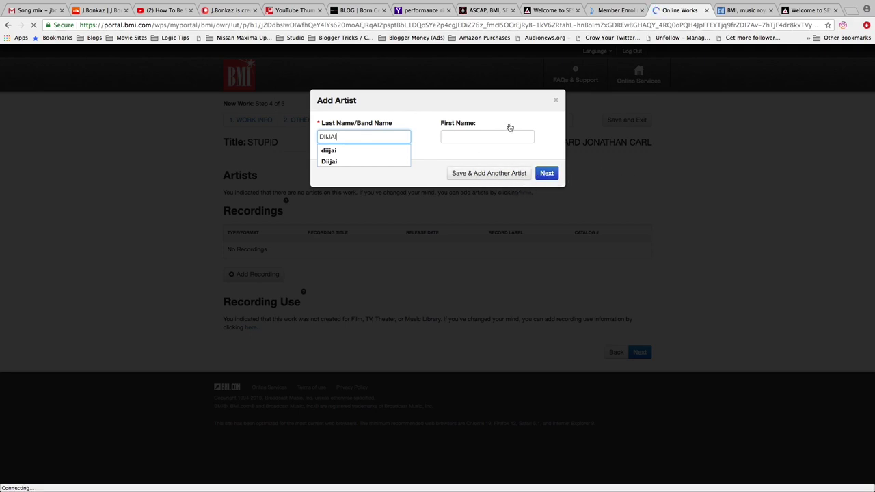
left_click(552, 175)
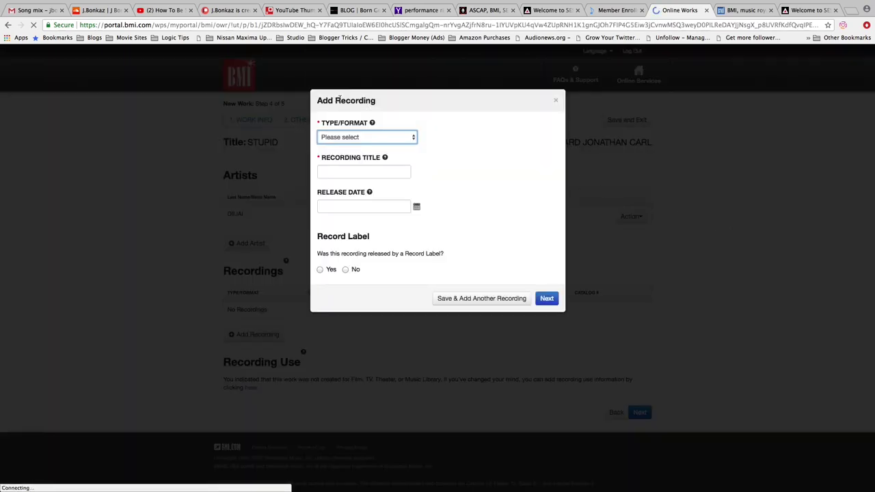
Enter the recording as an Album titled PROLOGUE: IT IS WHAT IT IS and try to submit the entry
left_click(403, 139)
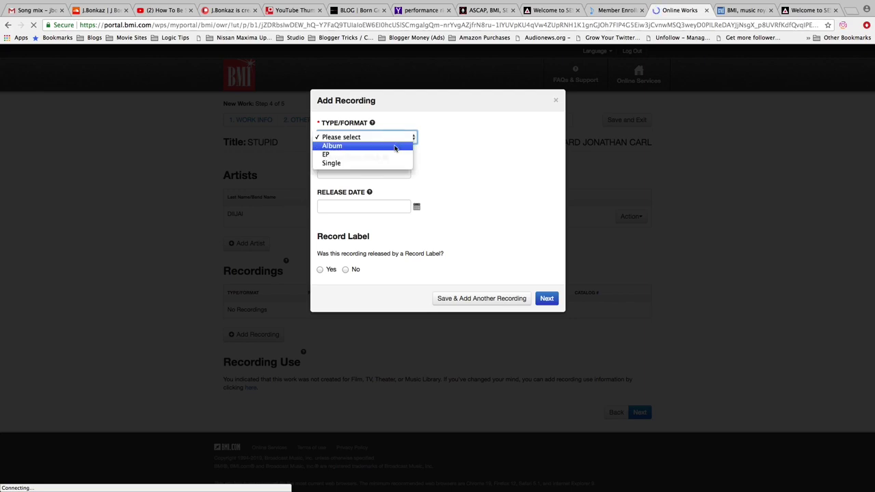
left_click(468, 135)
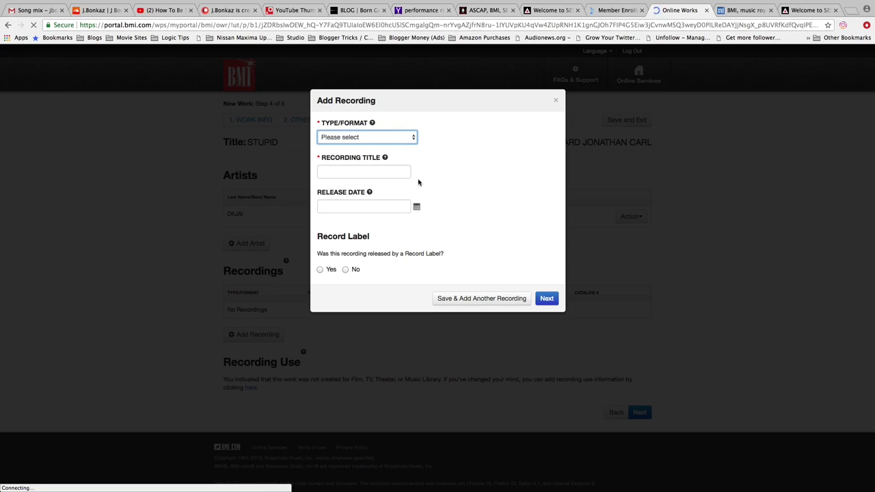
left_click(404, 136)
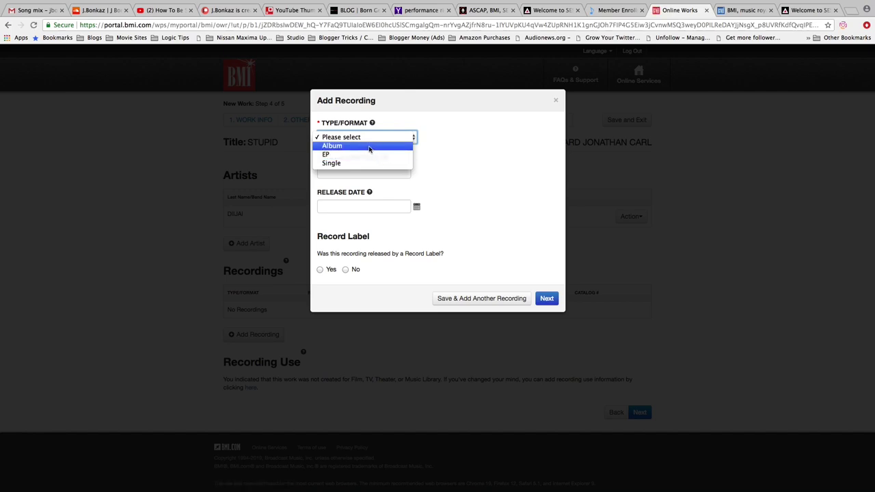
left_click(369, 147)
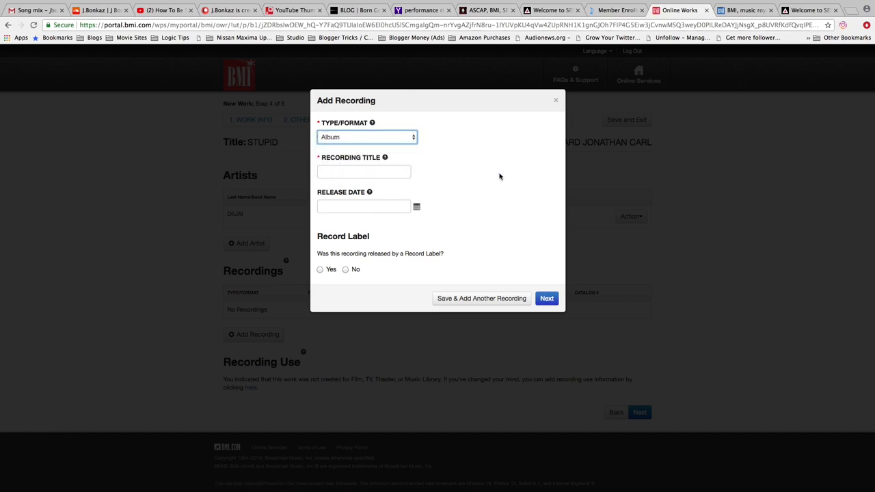
left_click(390, 176)
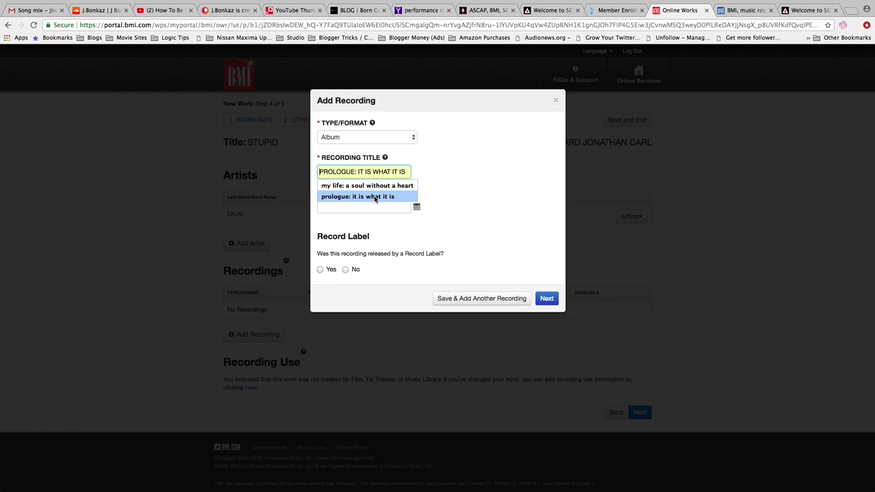
left_click(375, 198)
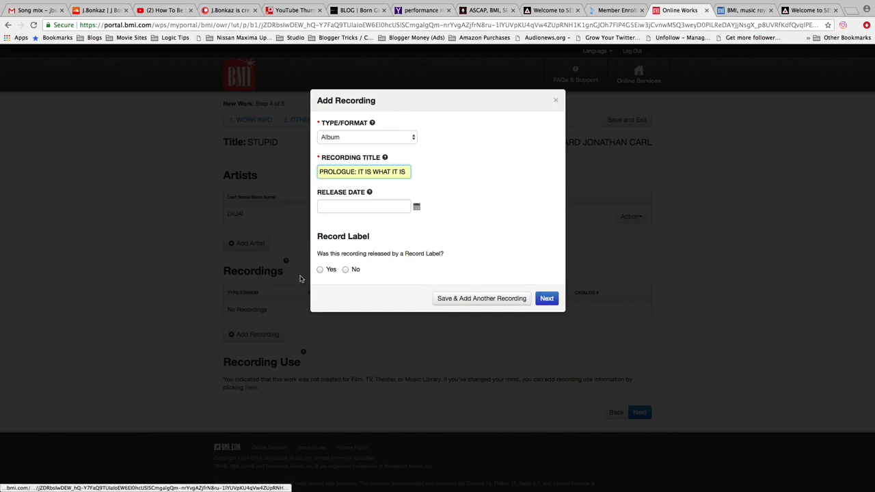
left_click(552, 301)
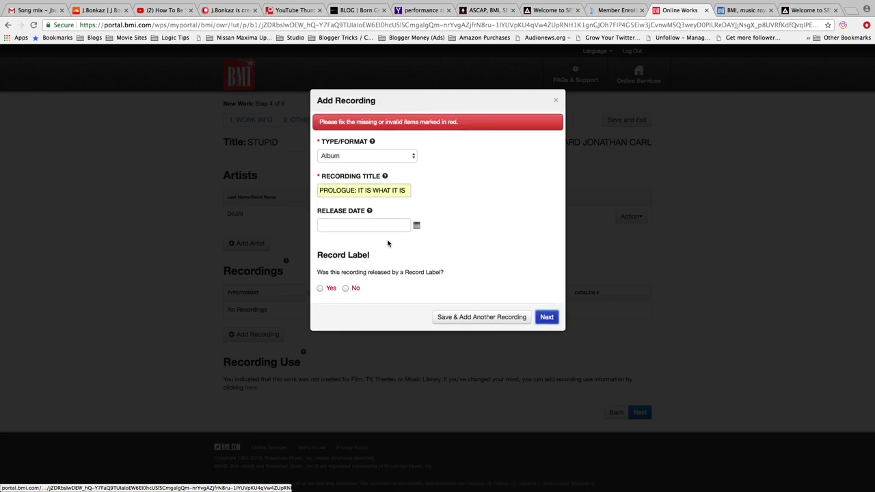
Answer No to release by a record label, save the recording, and continue to the registration summary
left_click(346, 288)
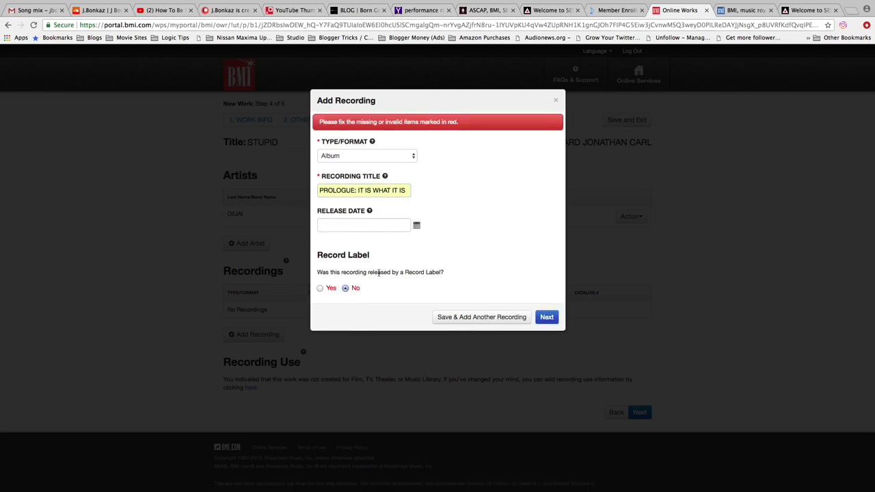
left_click(546, 317)
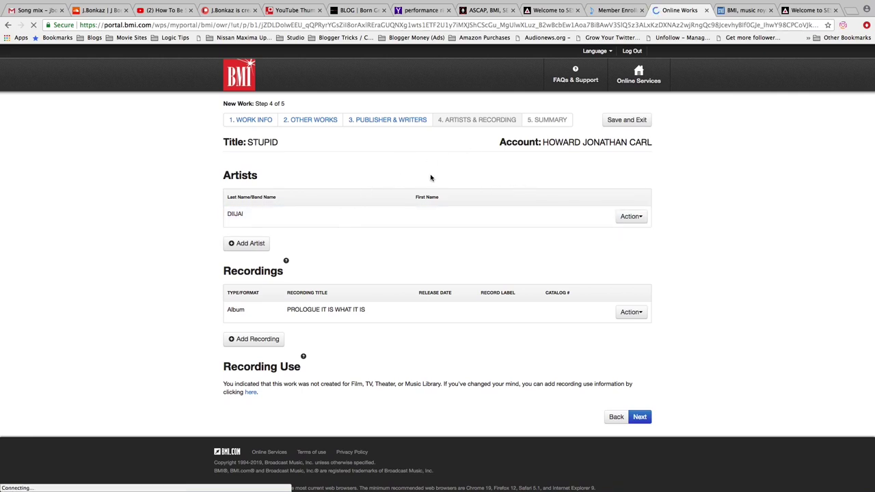
scroll(346, 204, "down", 1)
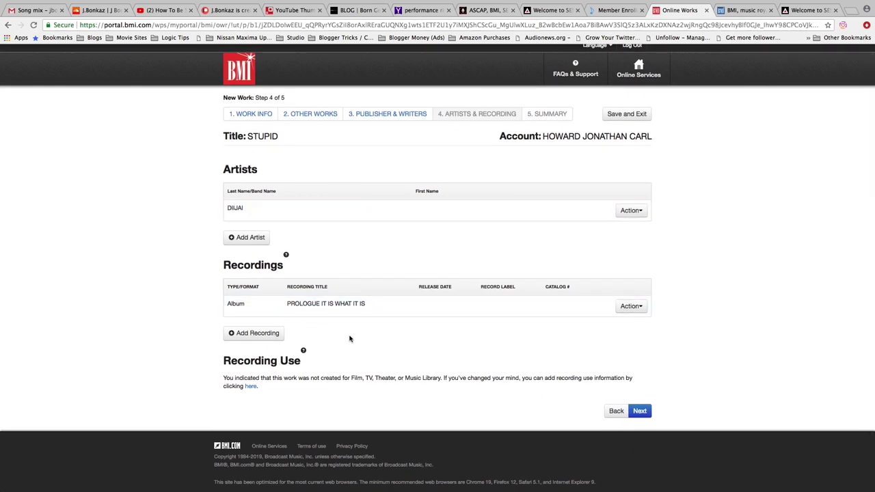
left_click(636, 413)
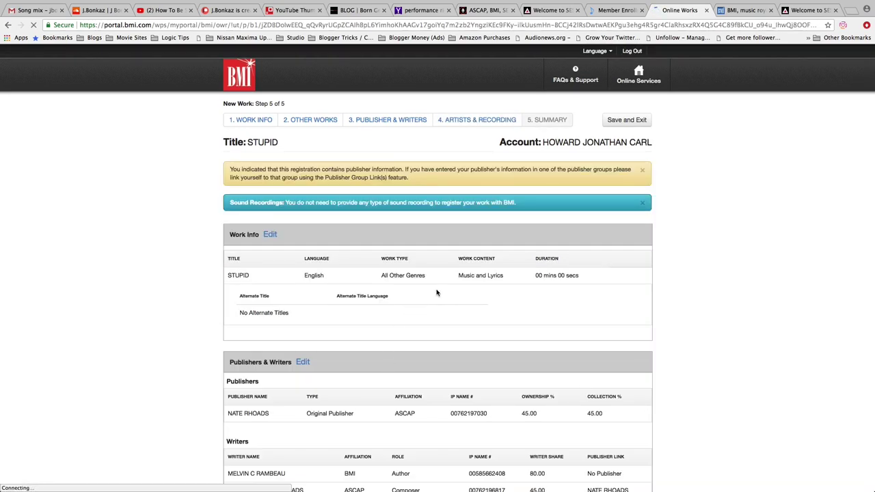
Review the summary's work info, publisher and writer shares, artist and recording details down to the required declaration
scroll(437, 293, "down", 1)
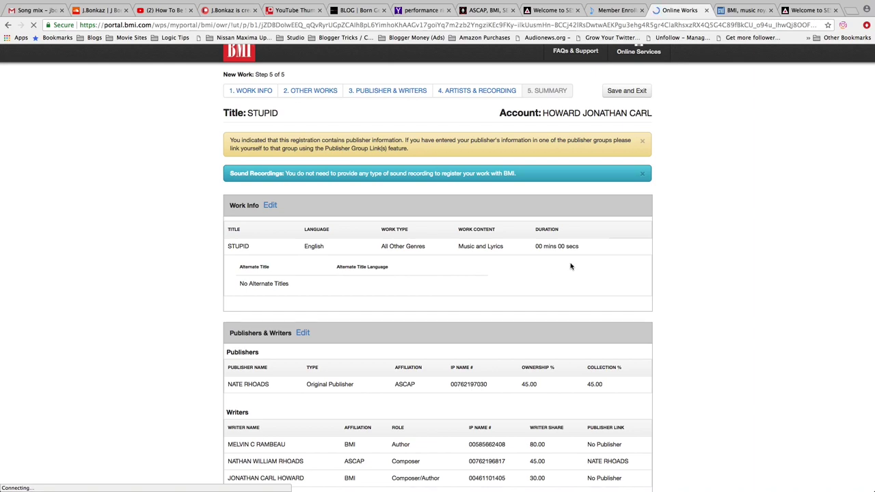
scroll(570, 266, "down", 1)
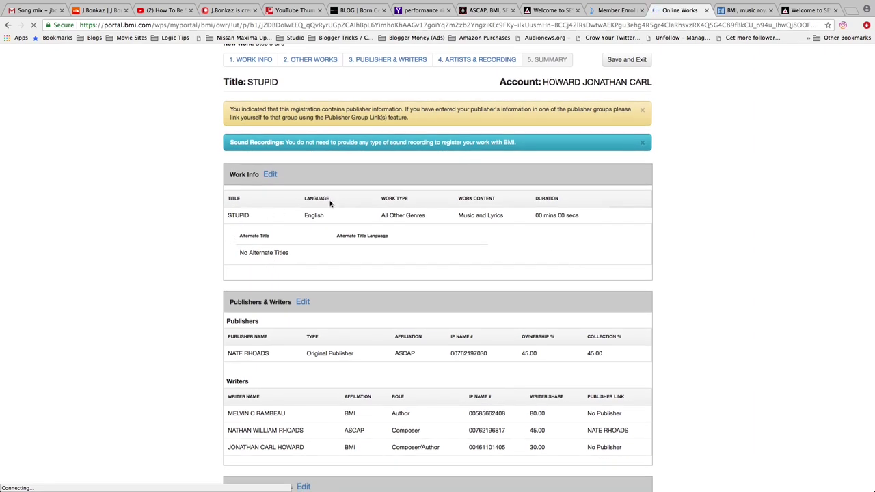
scroll(311, 196, "down", 1)
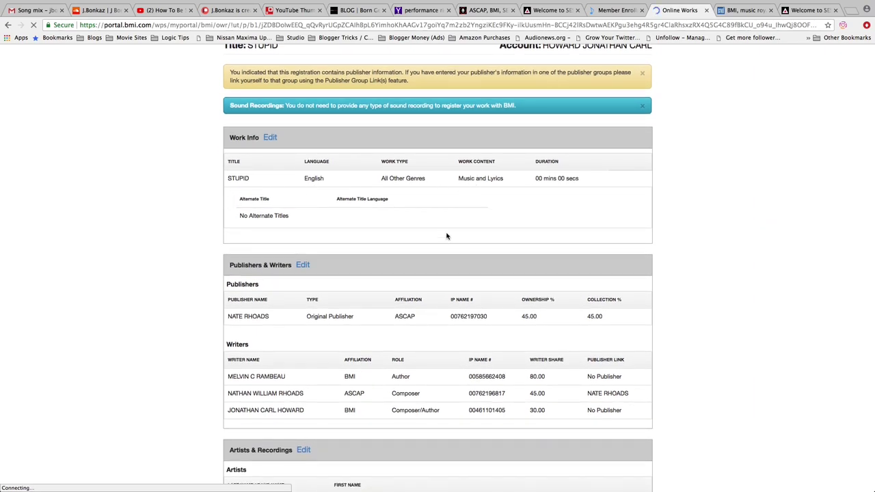
scroll(292, 294, "down", 1)
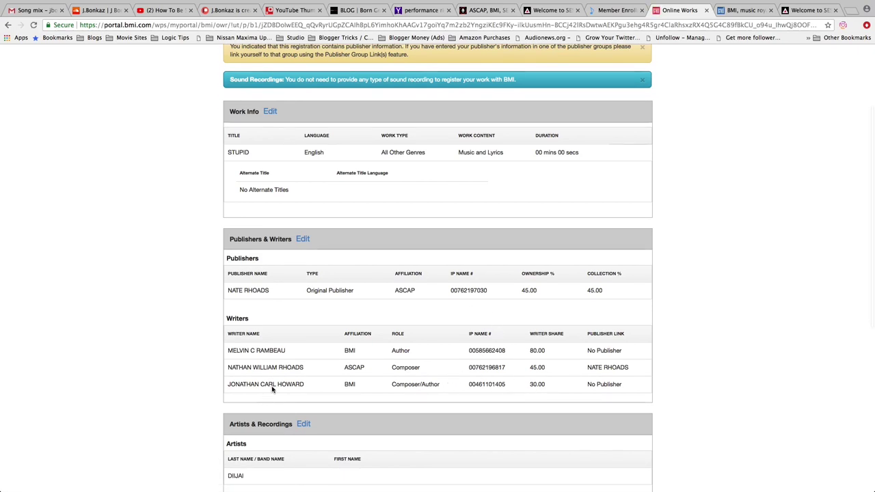
scroll(303, 385, "down", 1)
scroll(464, 351, "down", 5)
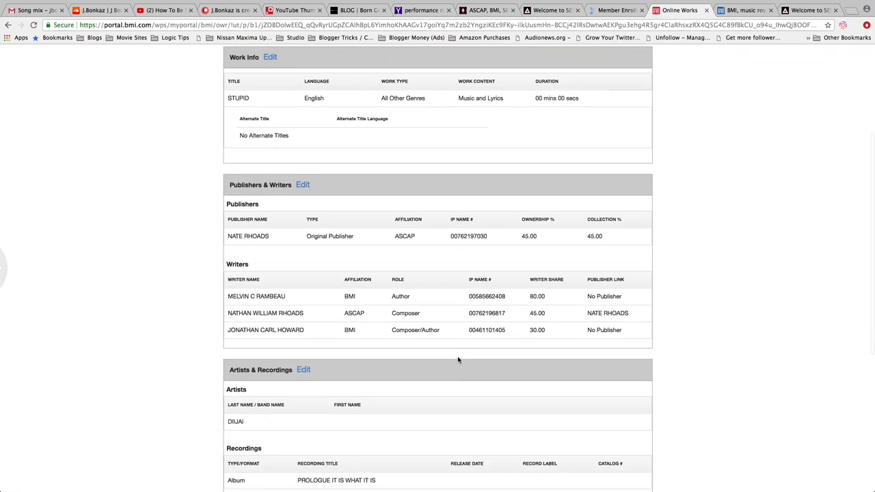
scroll(458, 359, "down", 4)
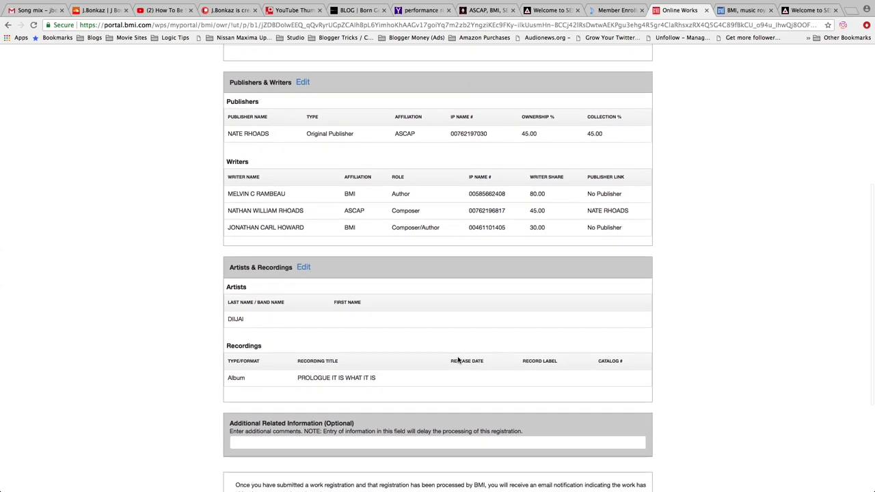
scroll(458, 360, "down", 1)
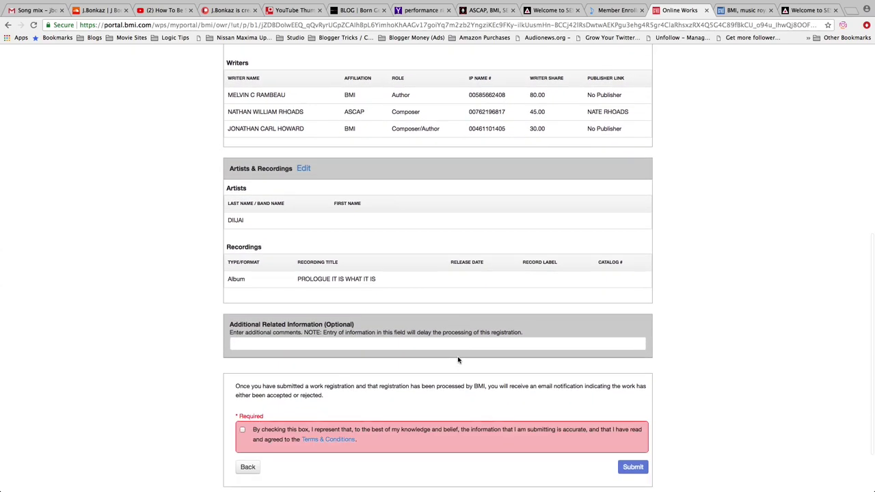
Accept the accuracy statement and Terms & Conditions, then submit the work registration and confirm the submission
left_click(244, 429)
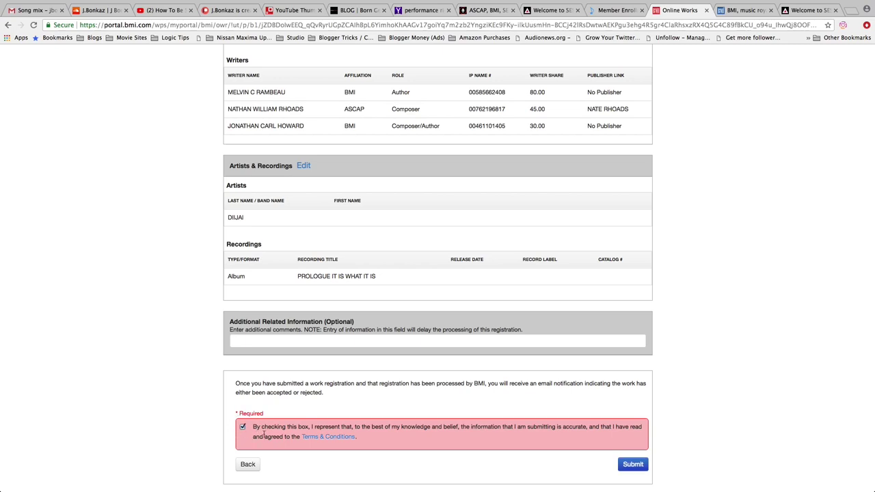
scroll(260, 435, "down", 1)
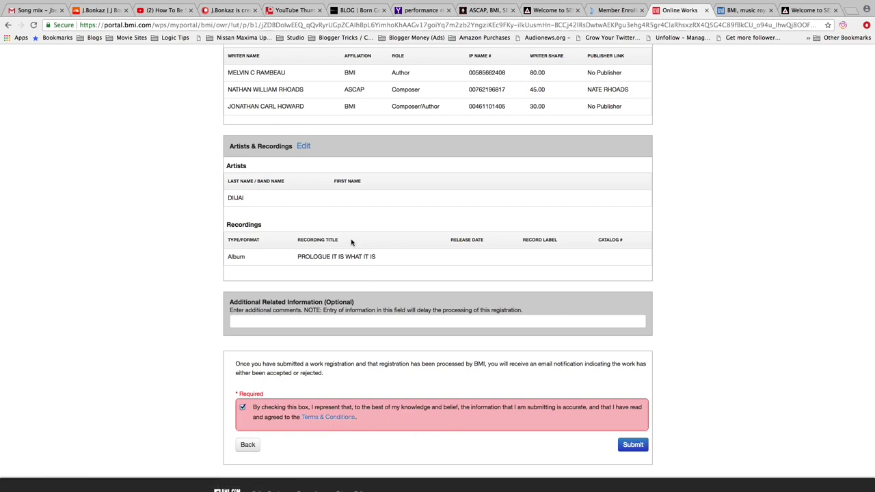
scroll(391, 195, "up", 2)
scroll(389, 187, "down", 4)
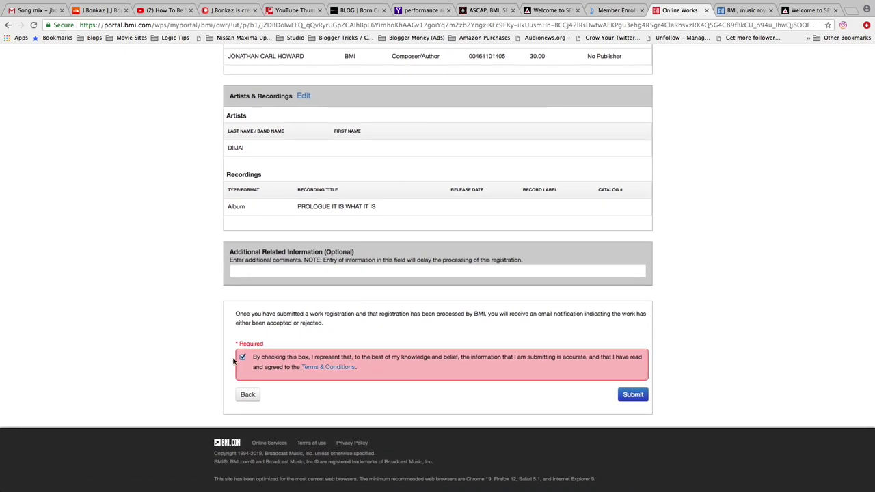
left_click(633, 394)
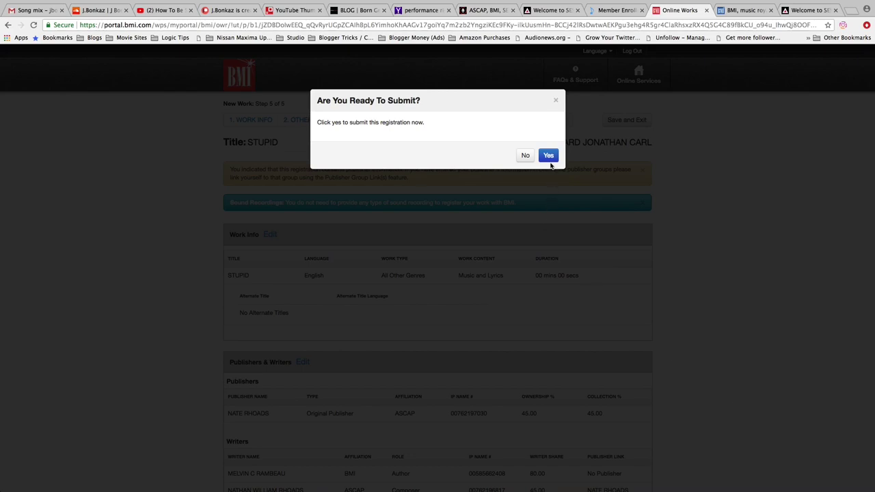
left_click(549, 158)
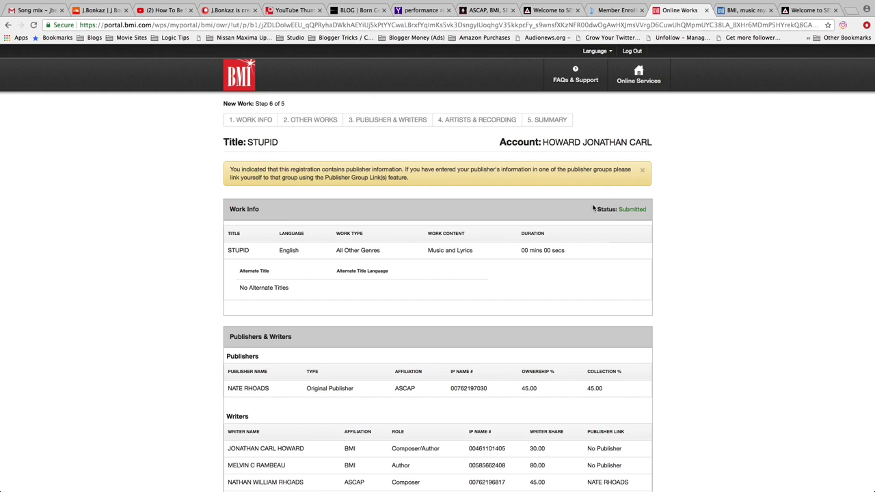
Look over the submitted registration and switch to the already open BMI home page
scroll(556, 382, "down", 2)
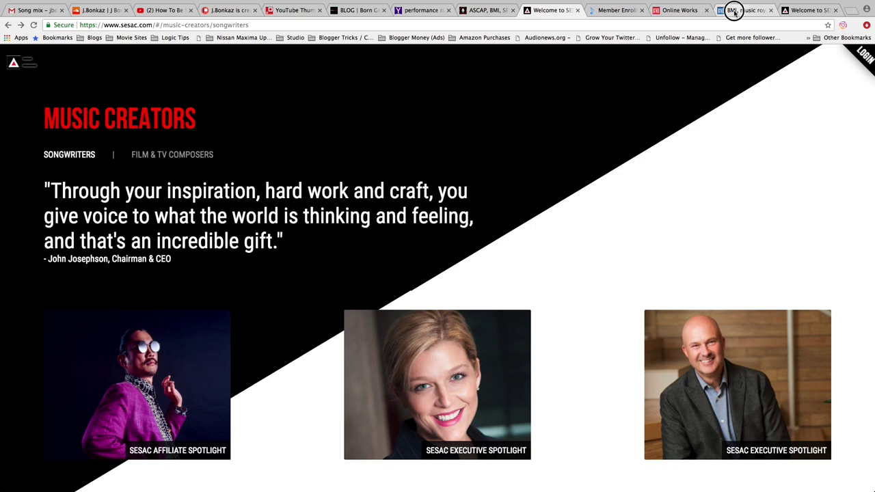
left_click(734, 12)
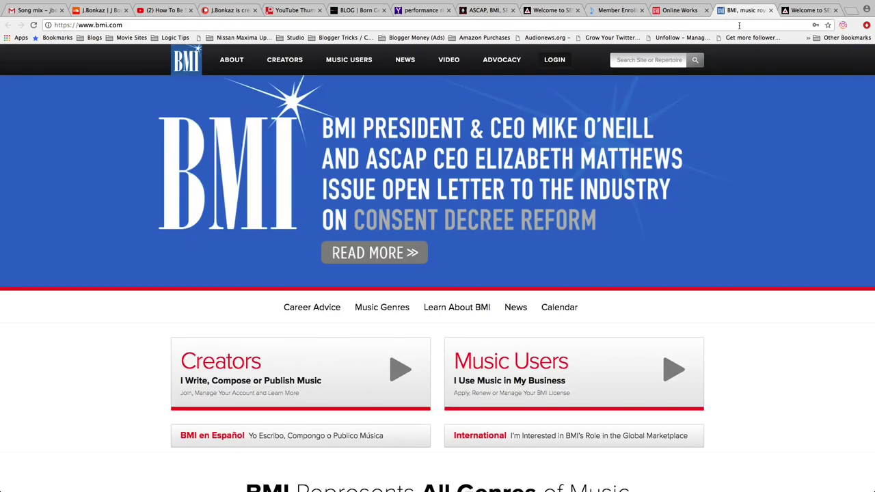